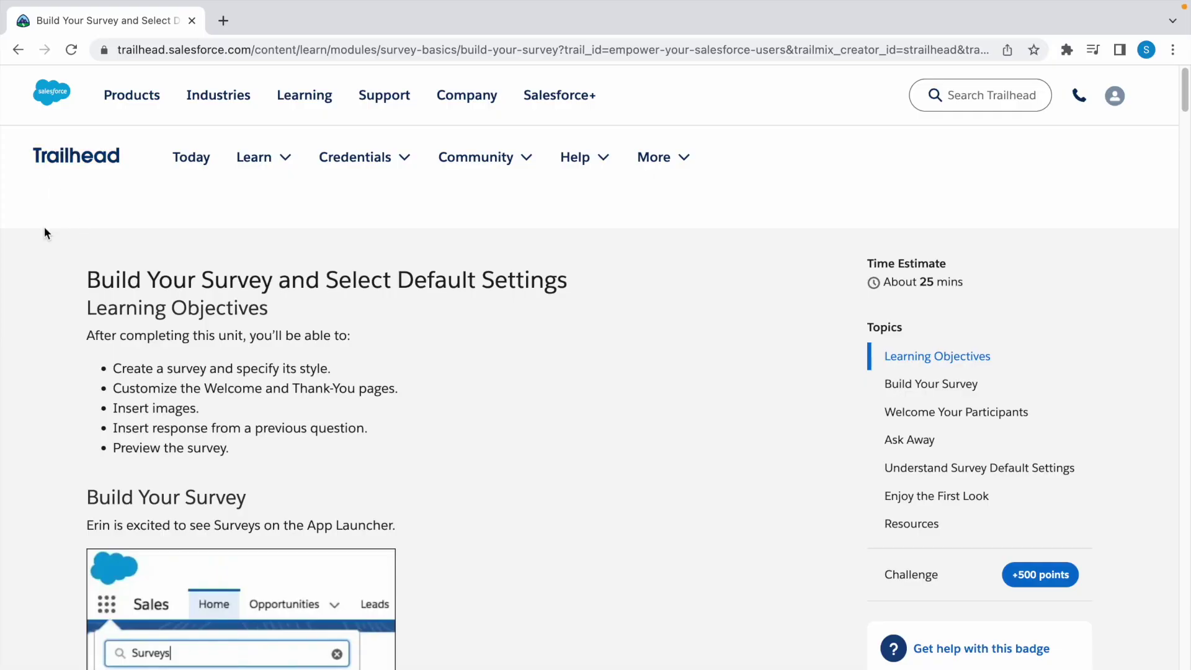
Scroll the Trailhead unit to its hands-on challenge and launch the Trailhead Playground org
click(87, 278)
drag(87, 279, 608, 275)
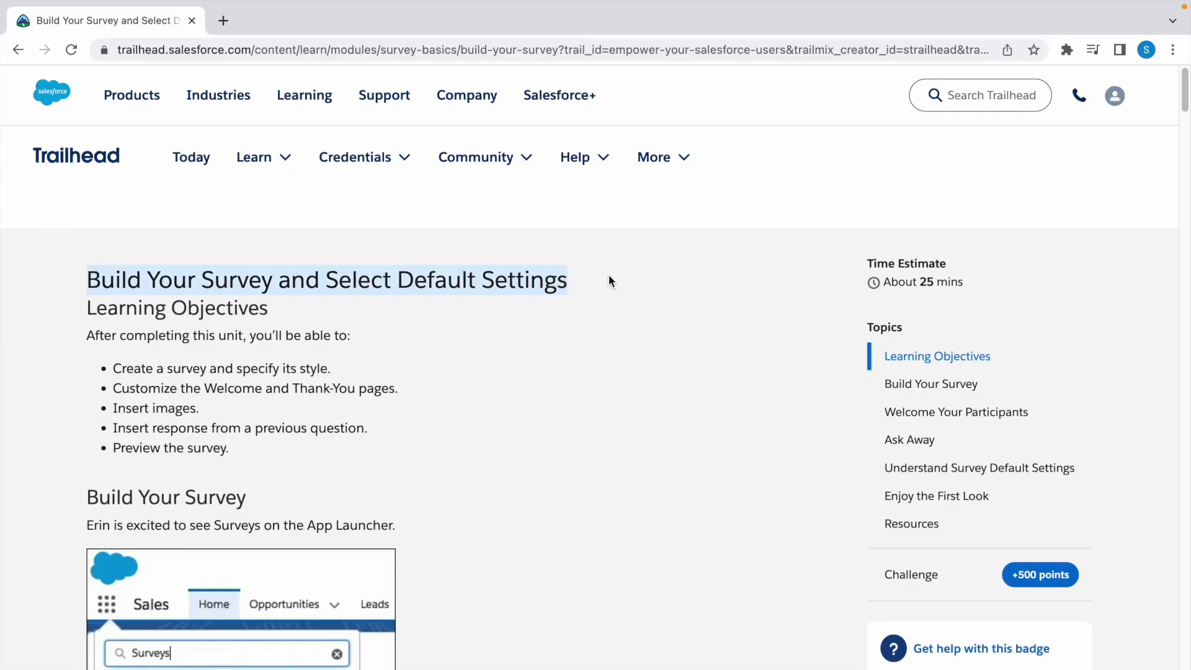
click(592, 304)
drag(1181, 102, 1182, 652)
scroll(1179, 654, down, 10)
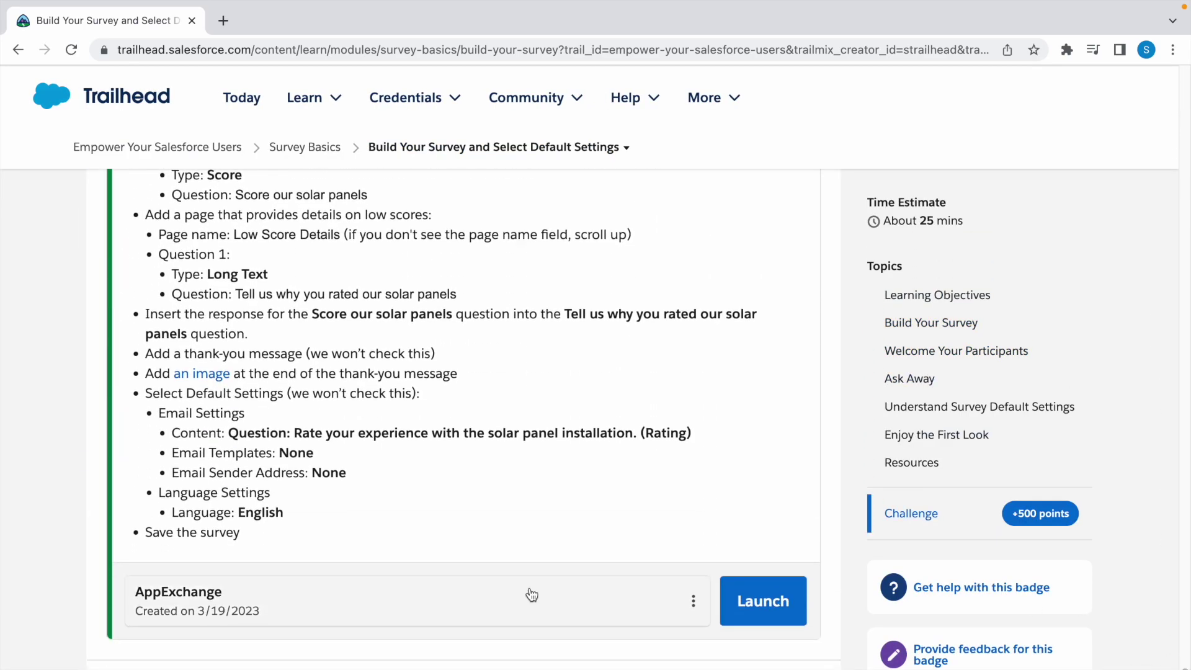
click(752, 626)
From Setup, reach the Surveys list through the App Launcher and start a new survey
click(1098, 85)
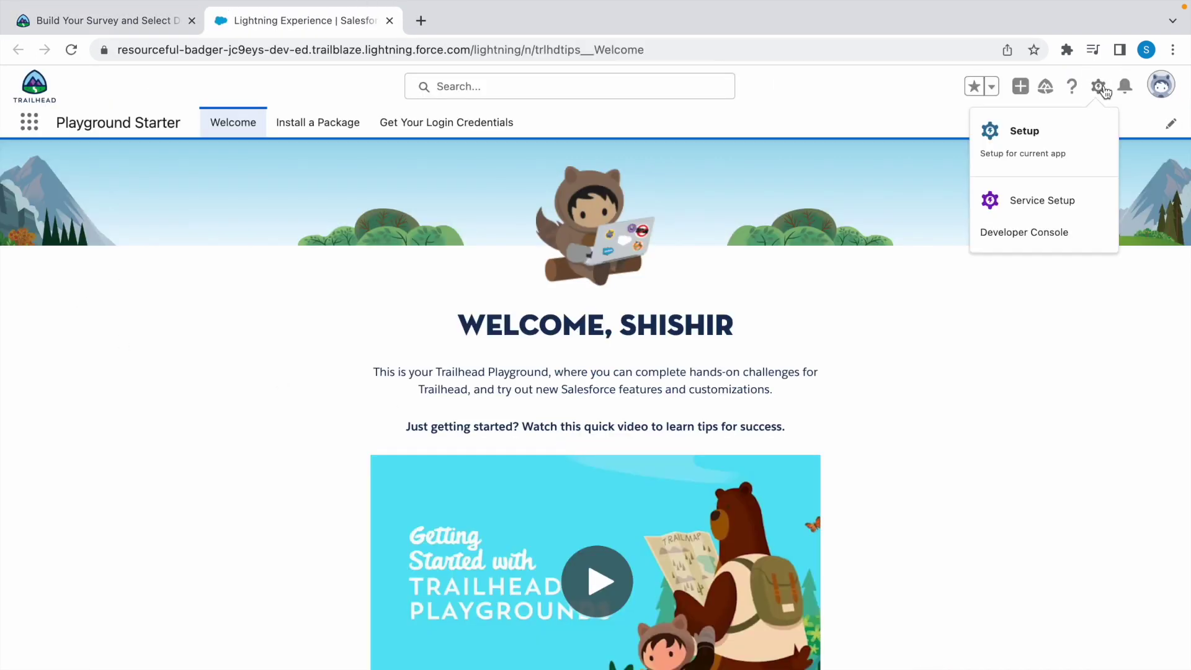
click(1021, 155)
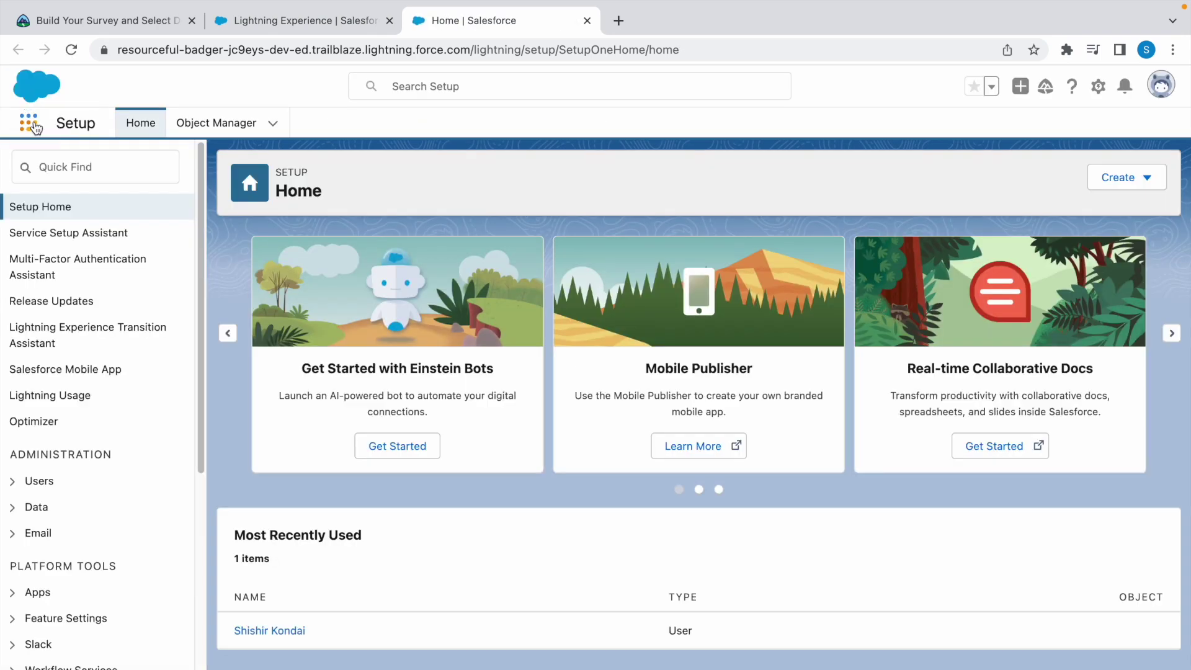
click(32, 124)
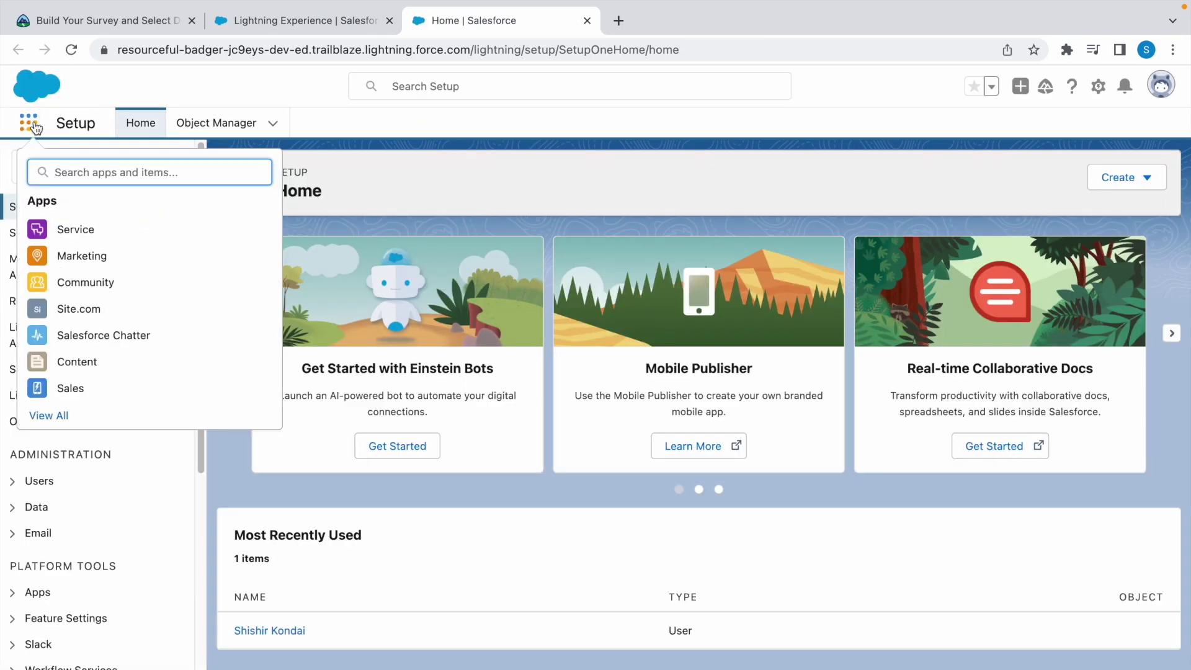
click(49, 417)
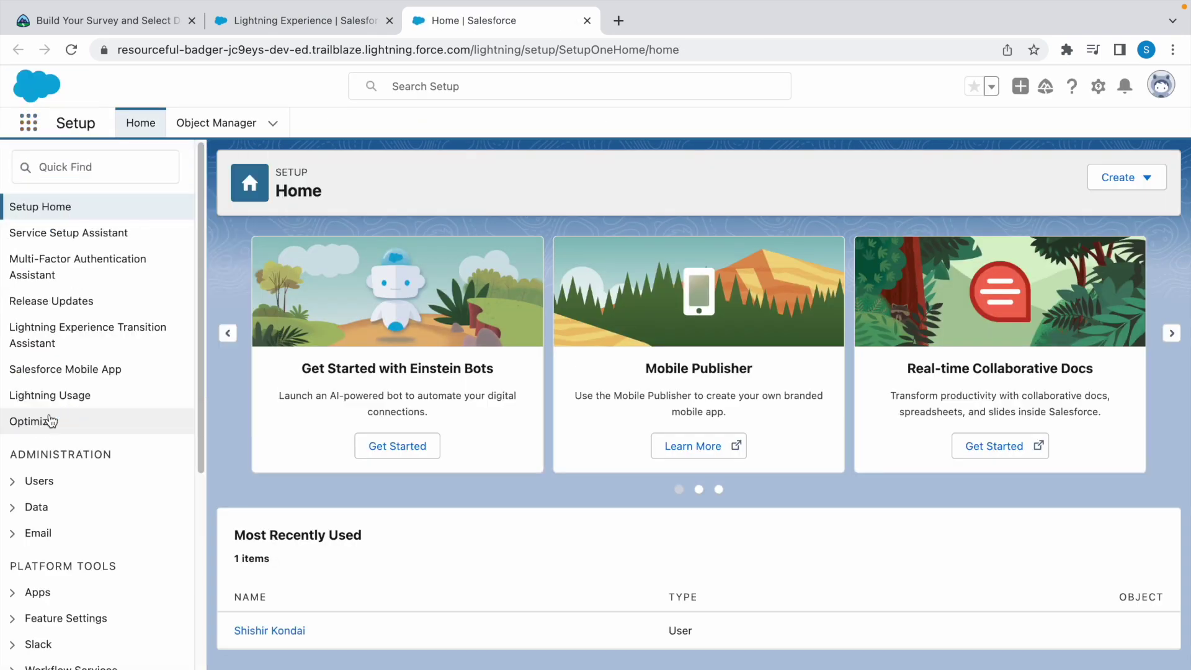
scroll(884, 372, down, 15)
click(883, 371)
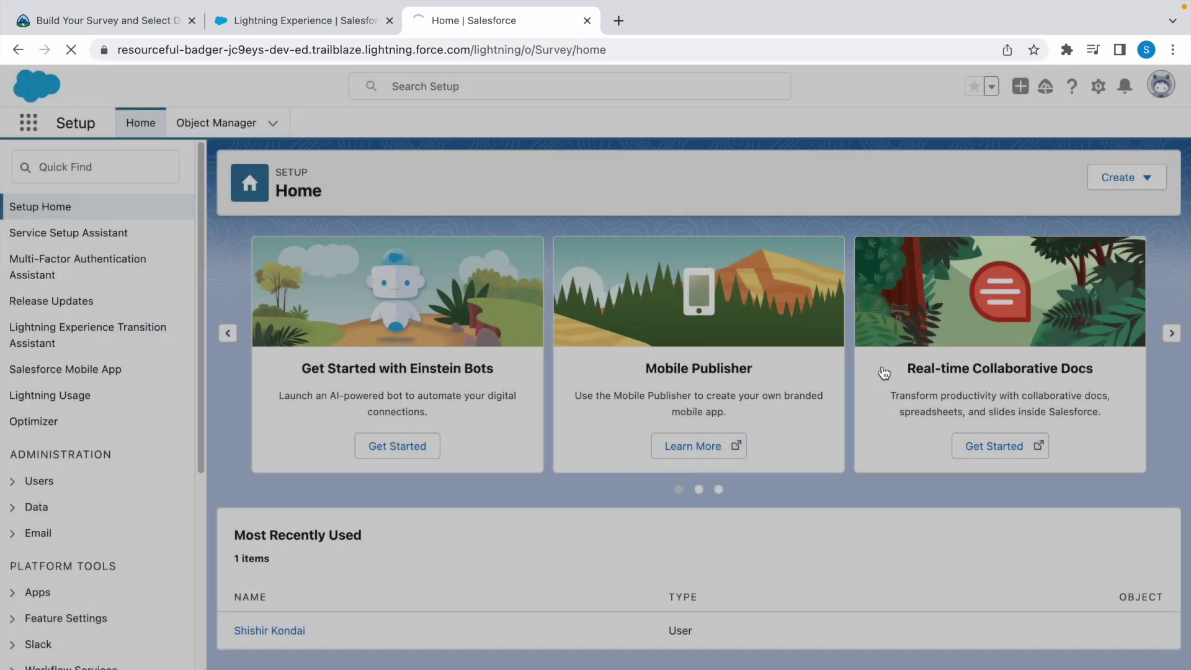
click(1117, 183)
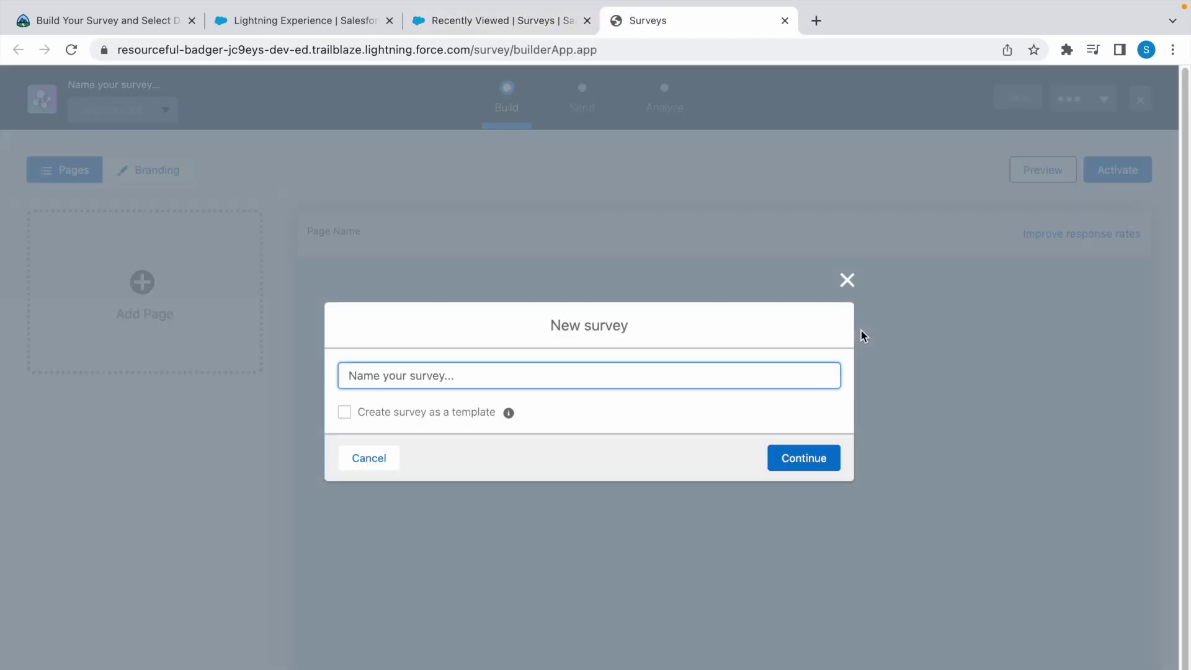
Name the new survey 'Solar Panel Feedback Survey' and create it
drag(690, 24, 297, 28)
key(ctrl+Page_Up)
scroll(248, 282, up, 8)
drag(244, 282, 431, 281)
key(ctrl+c)
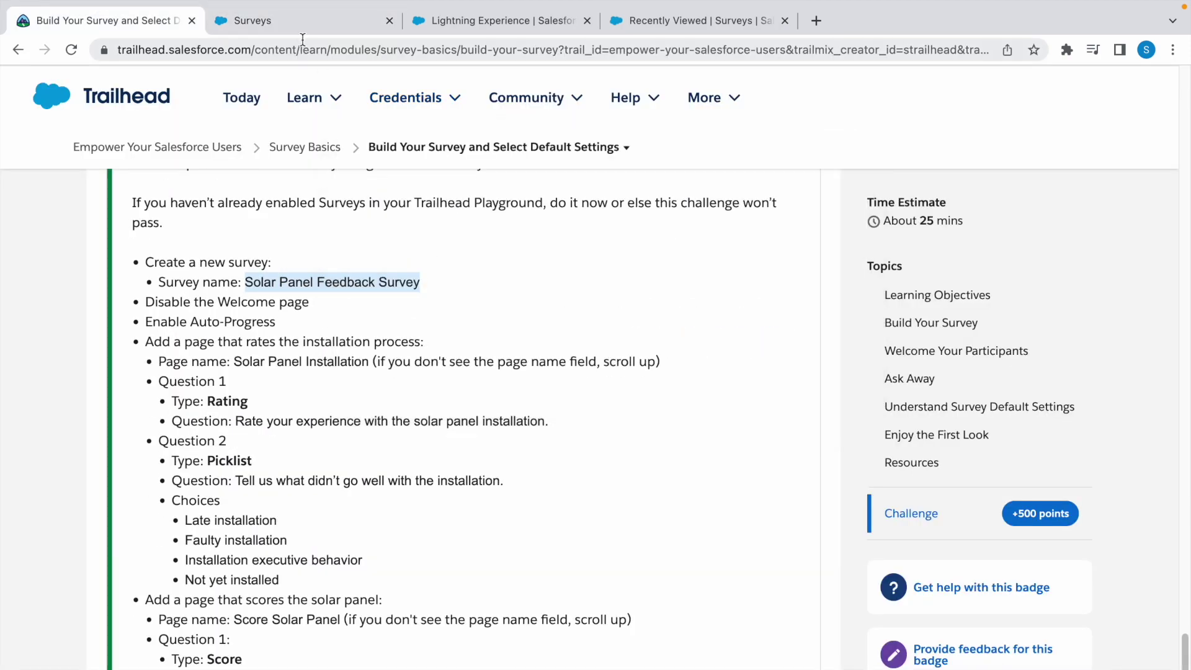
click(293, 21)
key(ctrl+v)
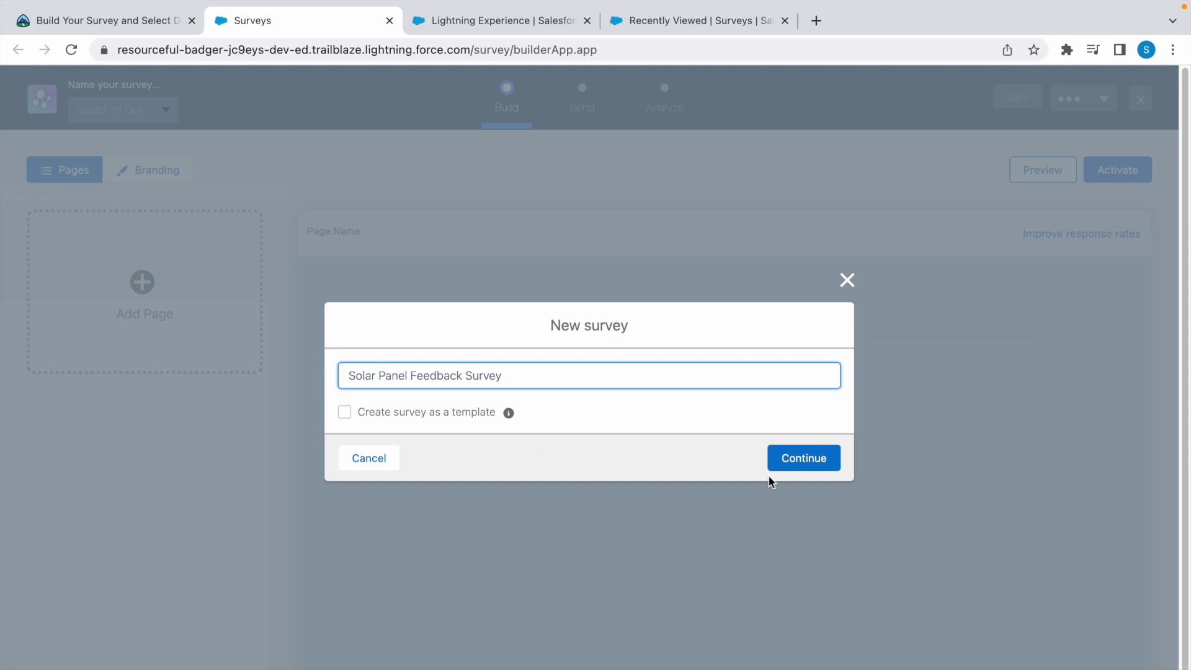
click(793, 468)
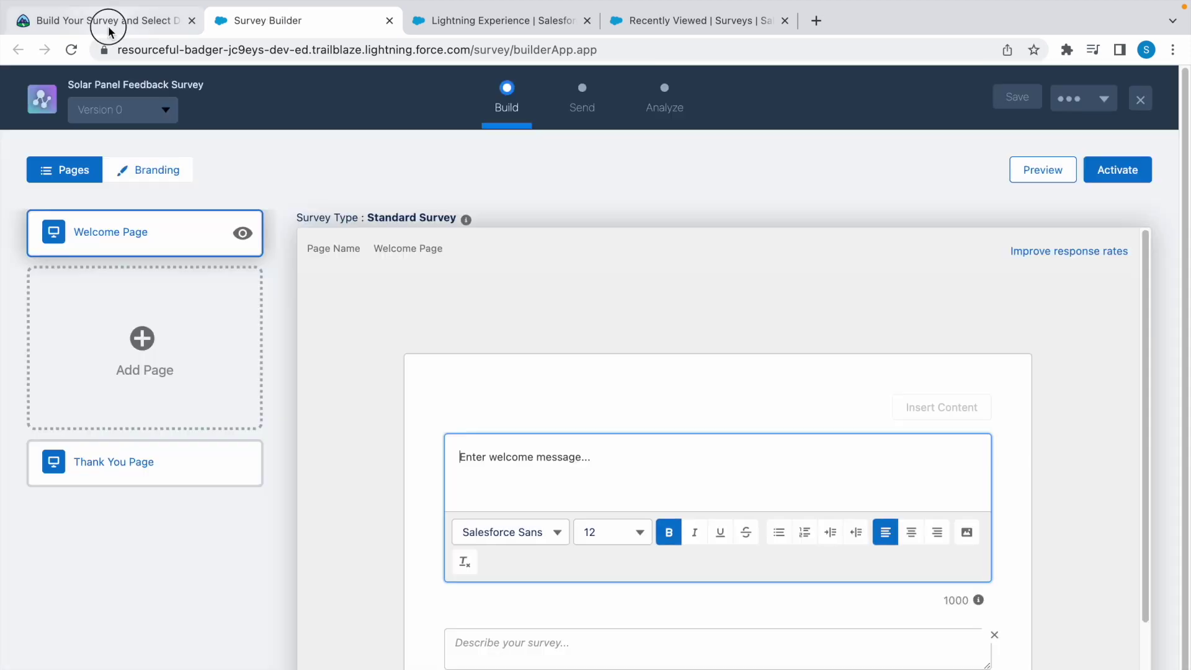
click(112, 21)
drag(145, 302, 310, 303)
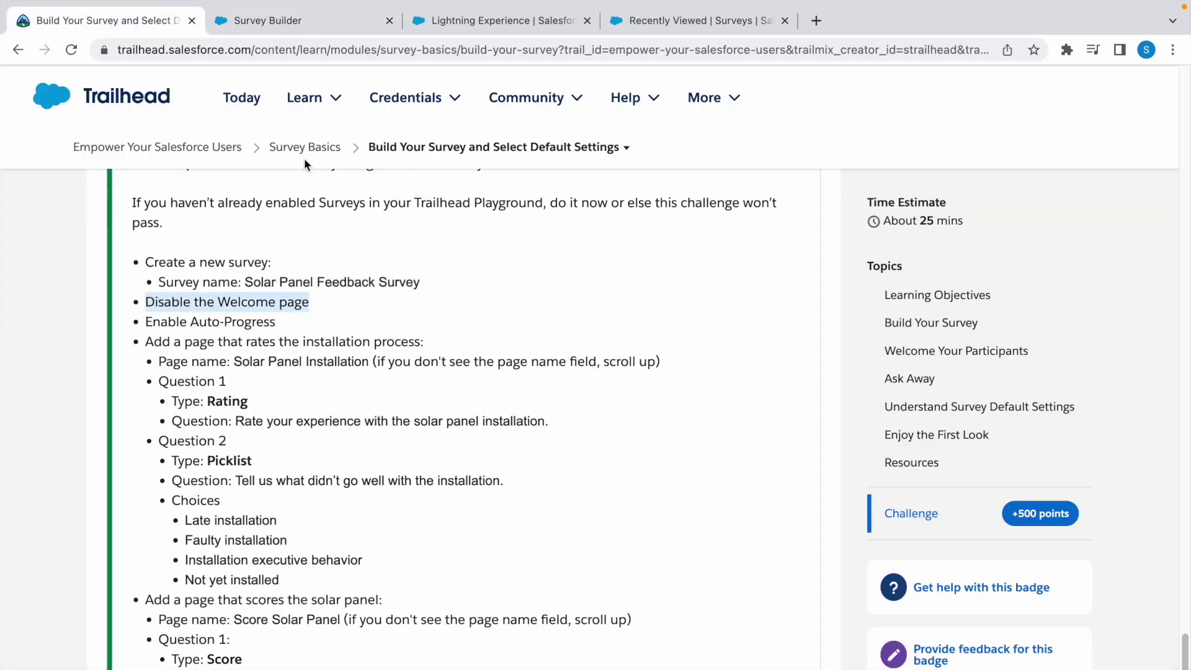
Hide the Welcome page from the survey
click(257, 25)
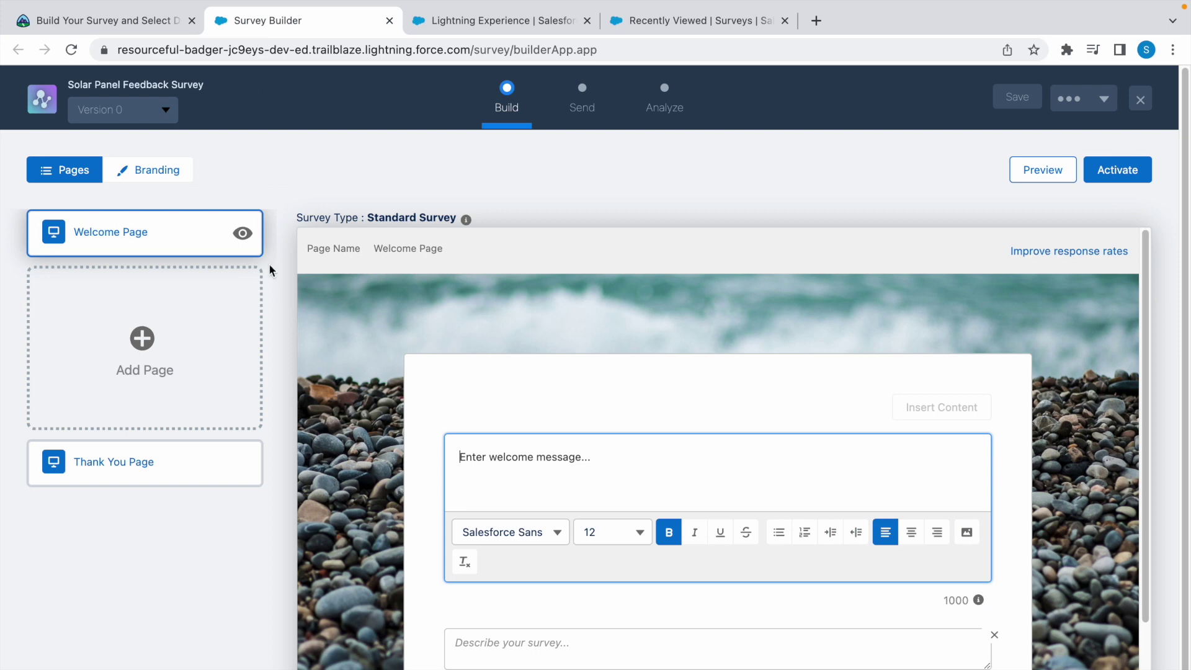
click(242, 234)
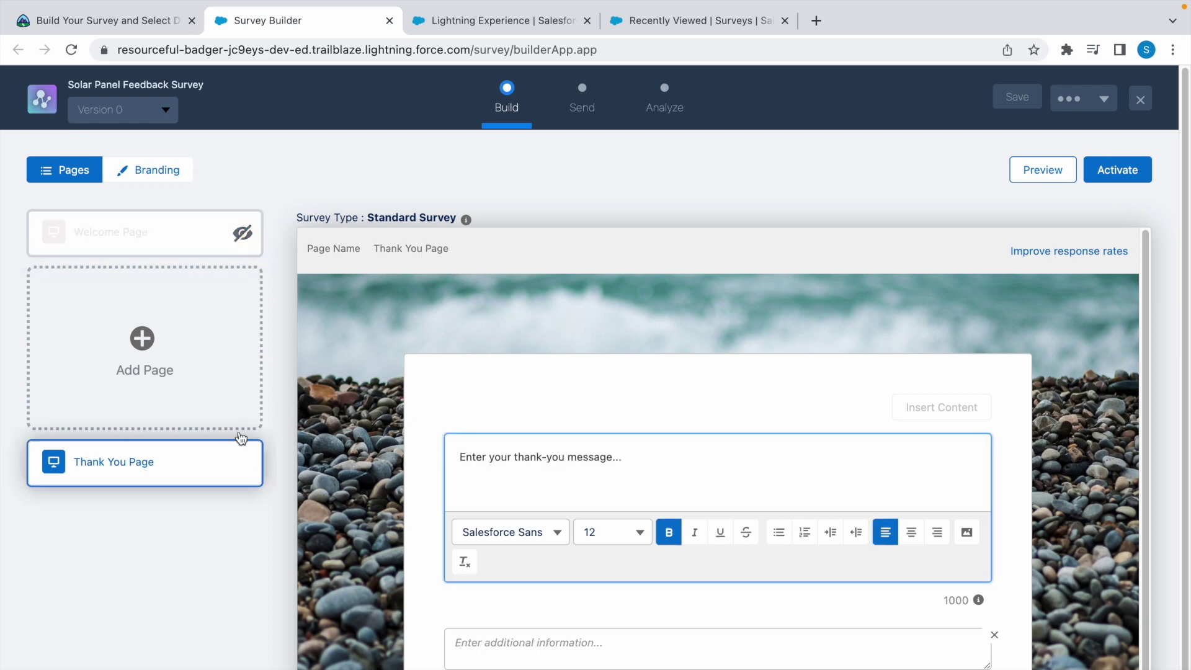
click(157, 181)
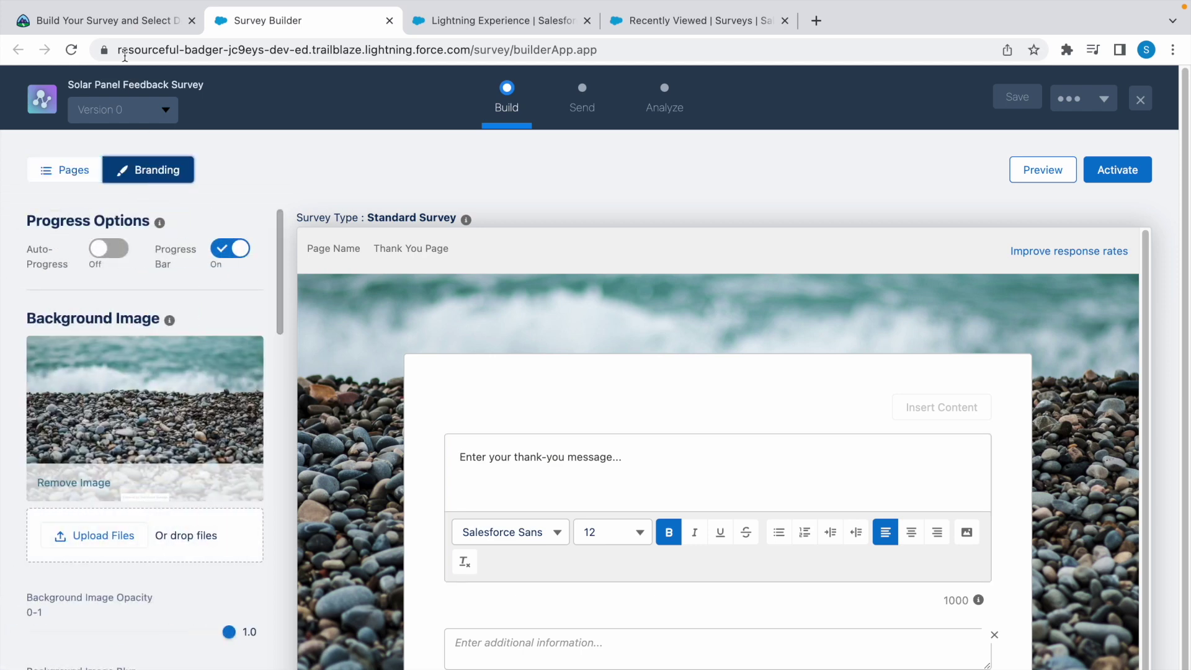
Switch Auto-Progress on in the survey's Branding settings
click(103, 27)
click(211, 335)
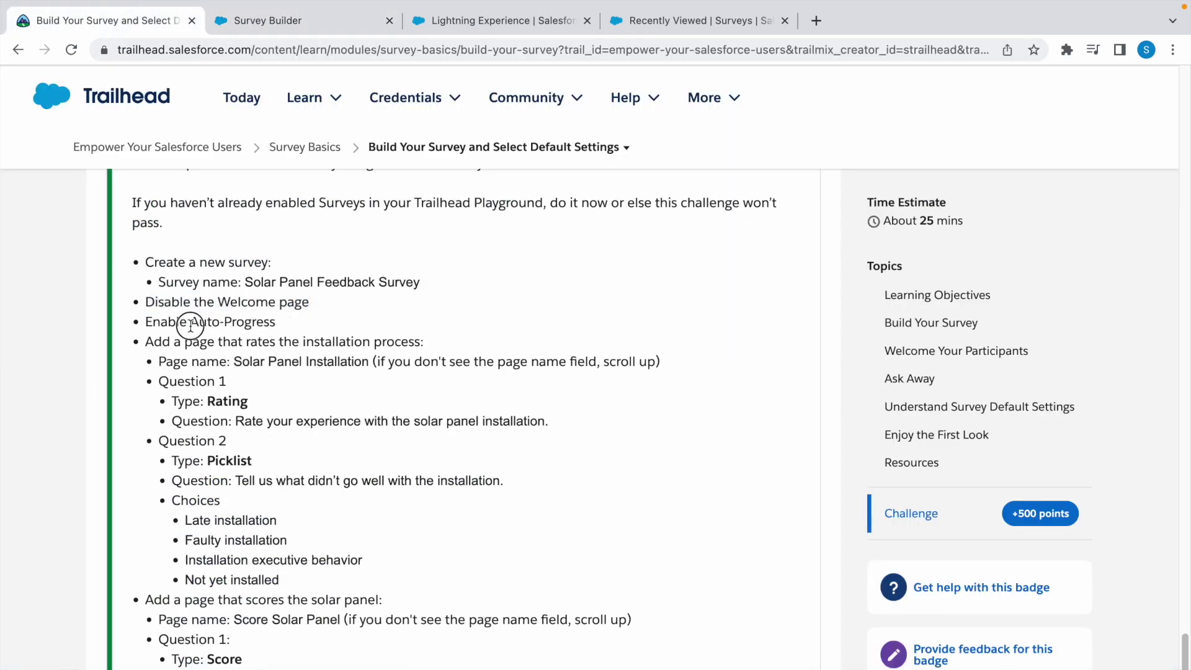
drag(190, 321, 275, 323)
click(261, 31)
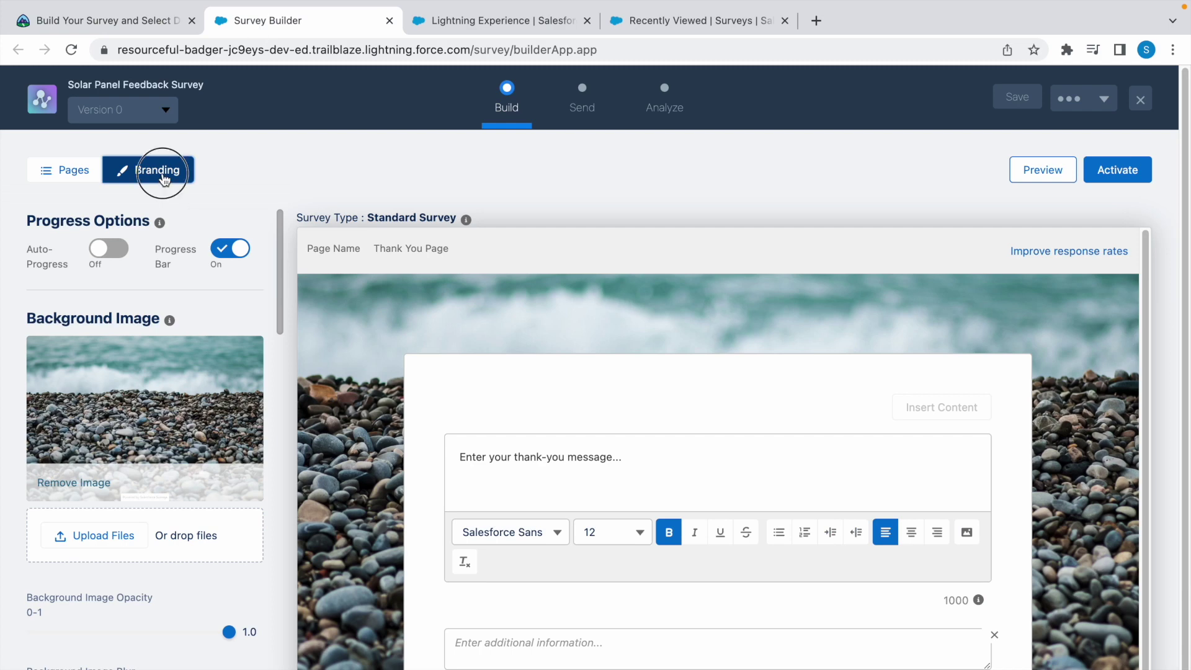
click(94, 260)
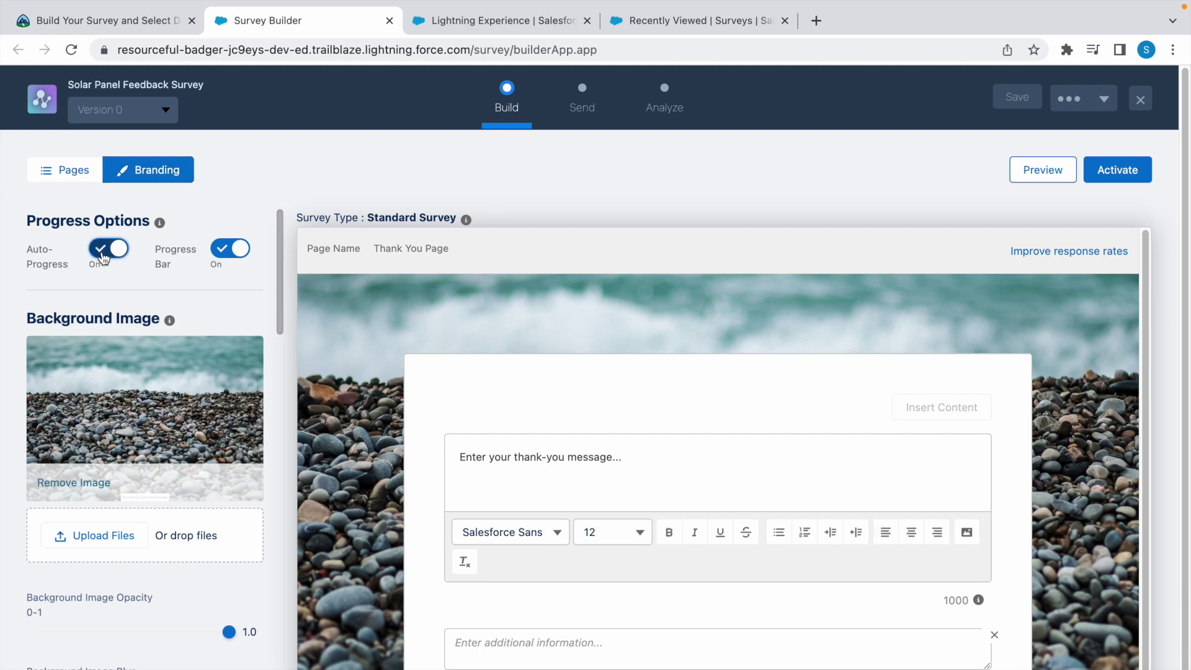
Add a new blank page for the Solar Panel Installation questions
key(ctrl+shift+Tab)
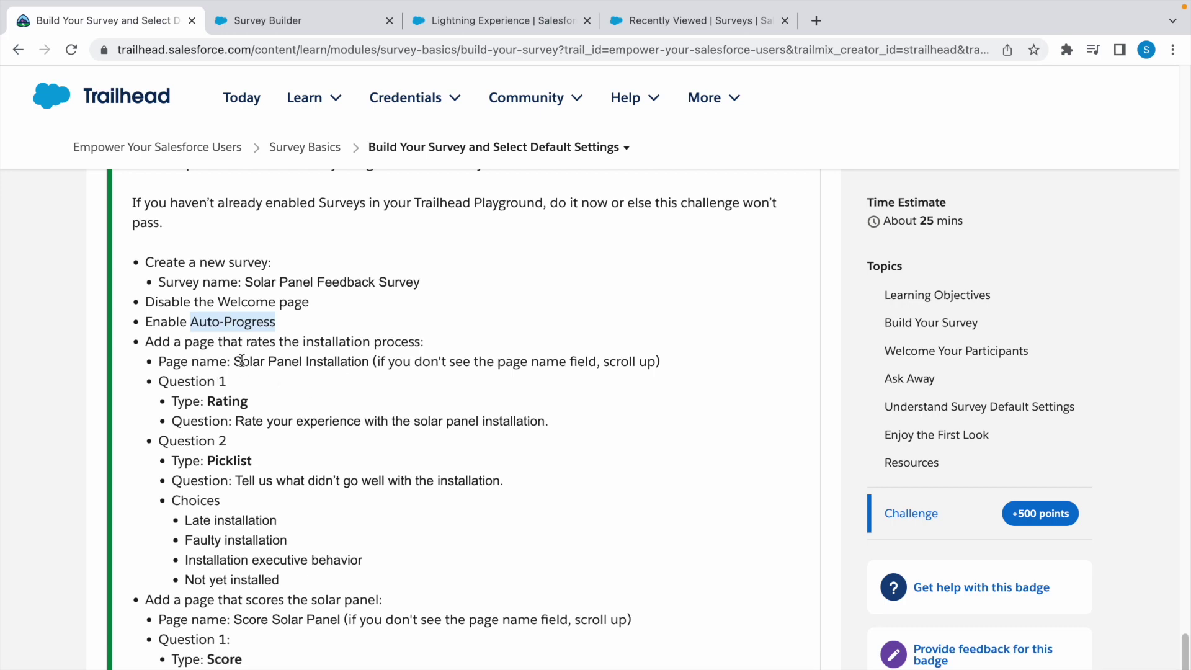
drag(235, 361, 374, 359)
key(super+c)
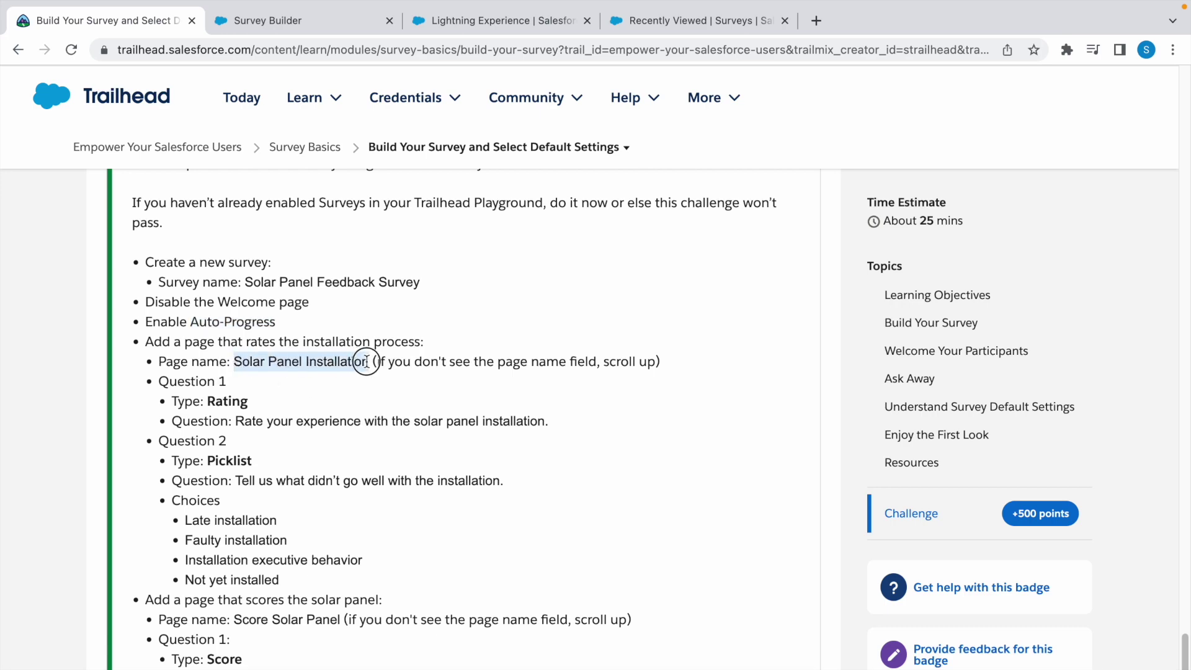
key(ctrl+Tab)
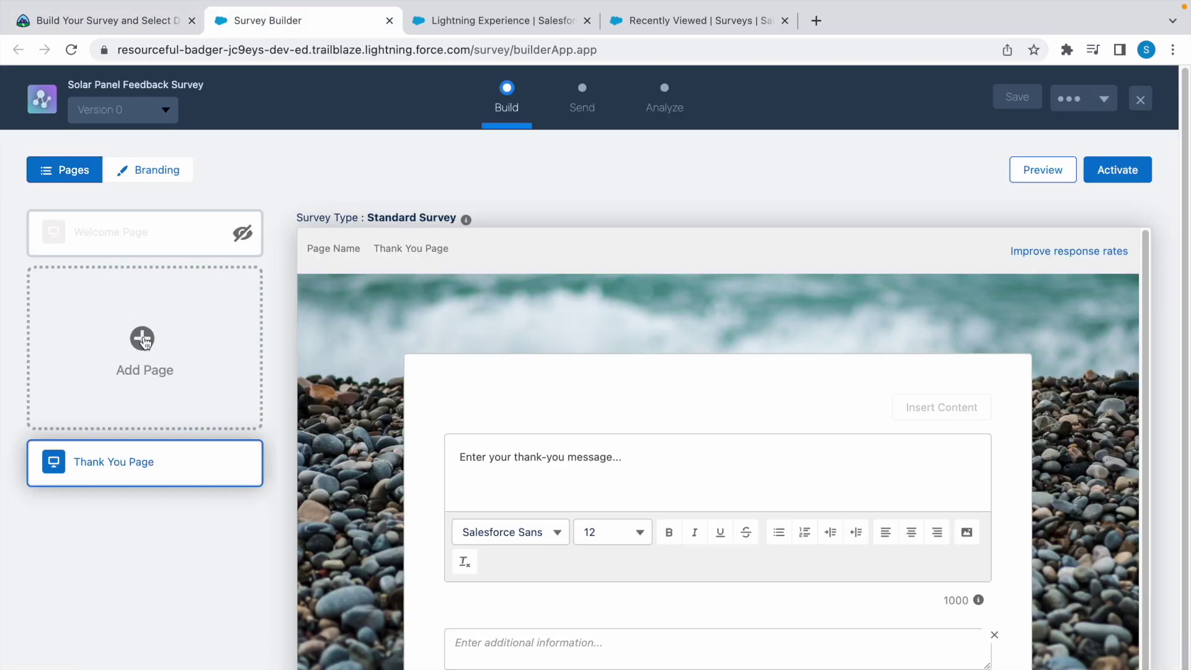
click(143, 340)
Rename Page 1 to 'Solar Panel Installation'
click(426, 255)
drag(426, 255, 367, 252)
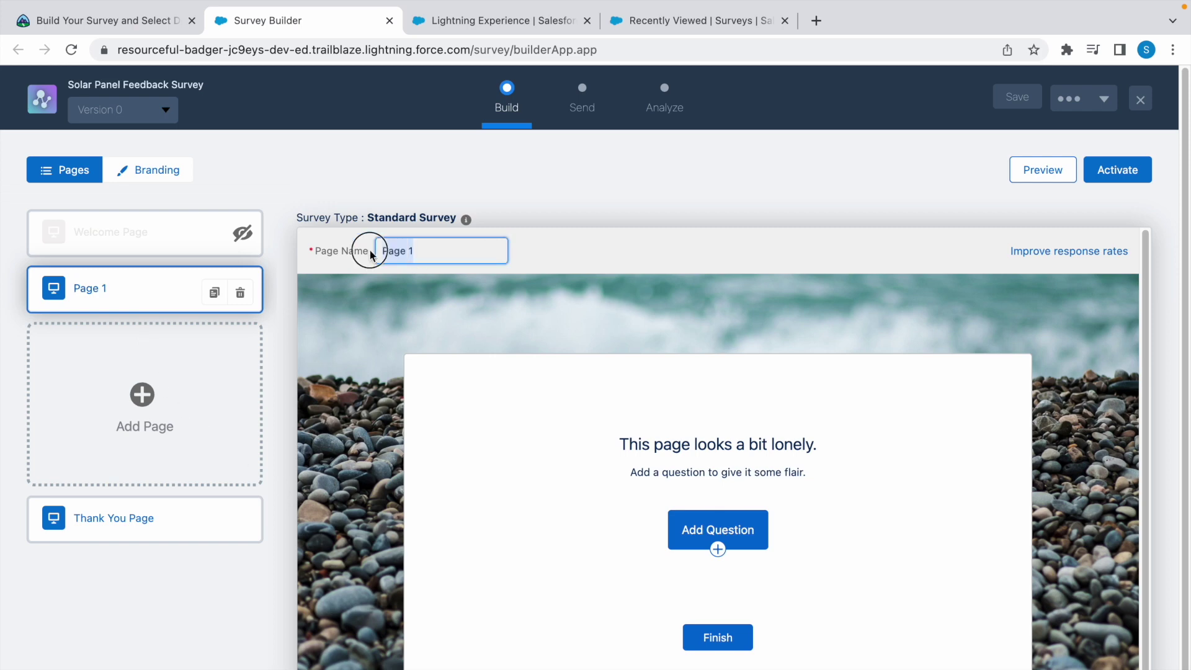
key(super+v)
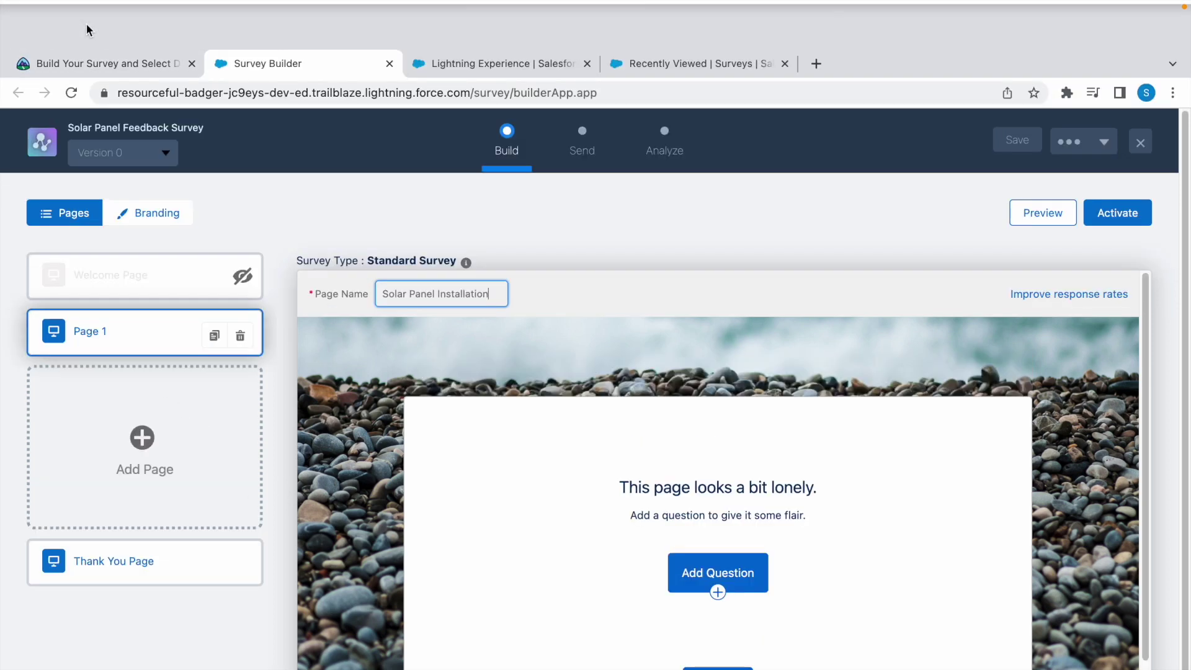
click(102, 63)
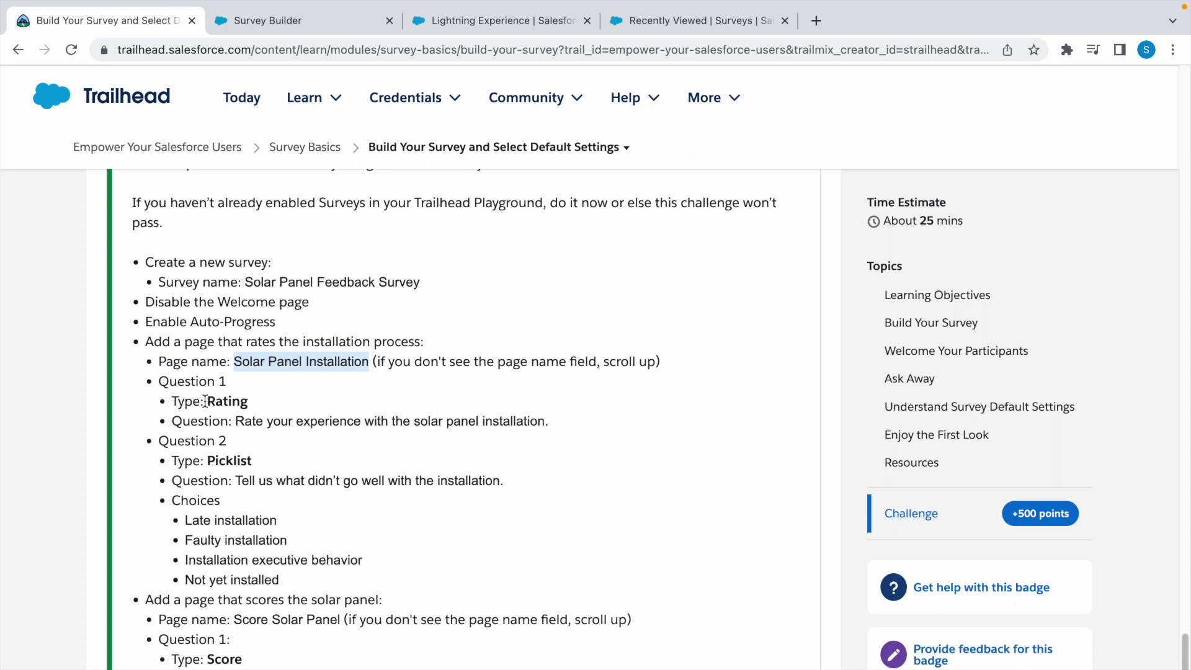
click(206, 402)
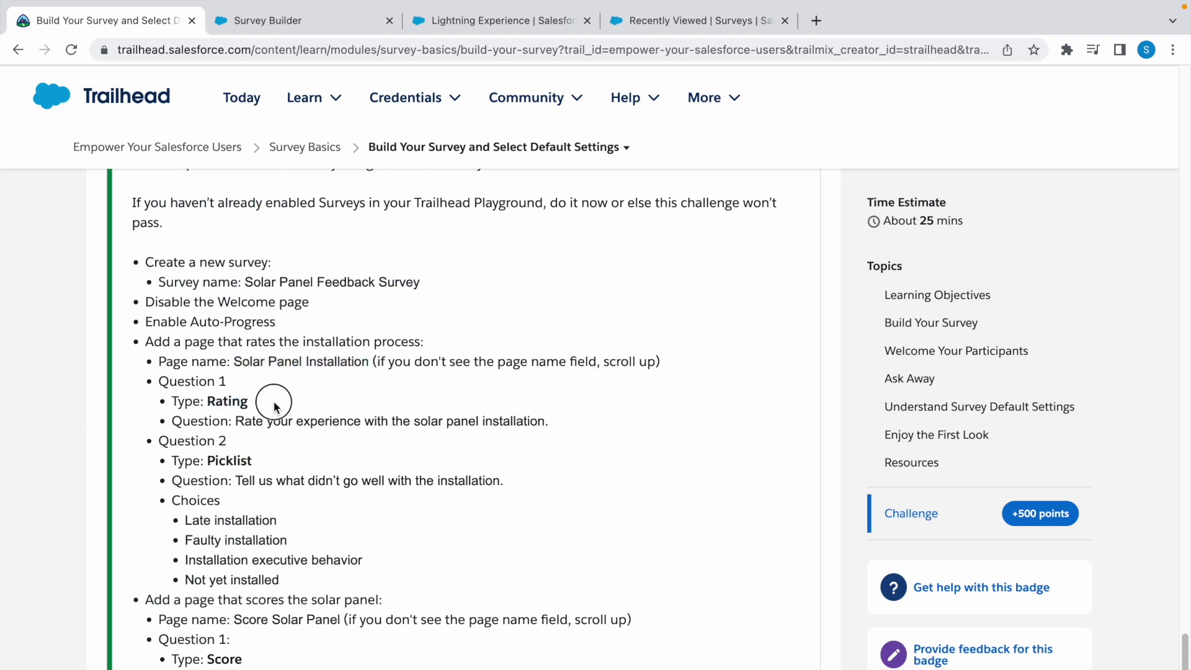
click(277, 17)
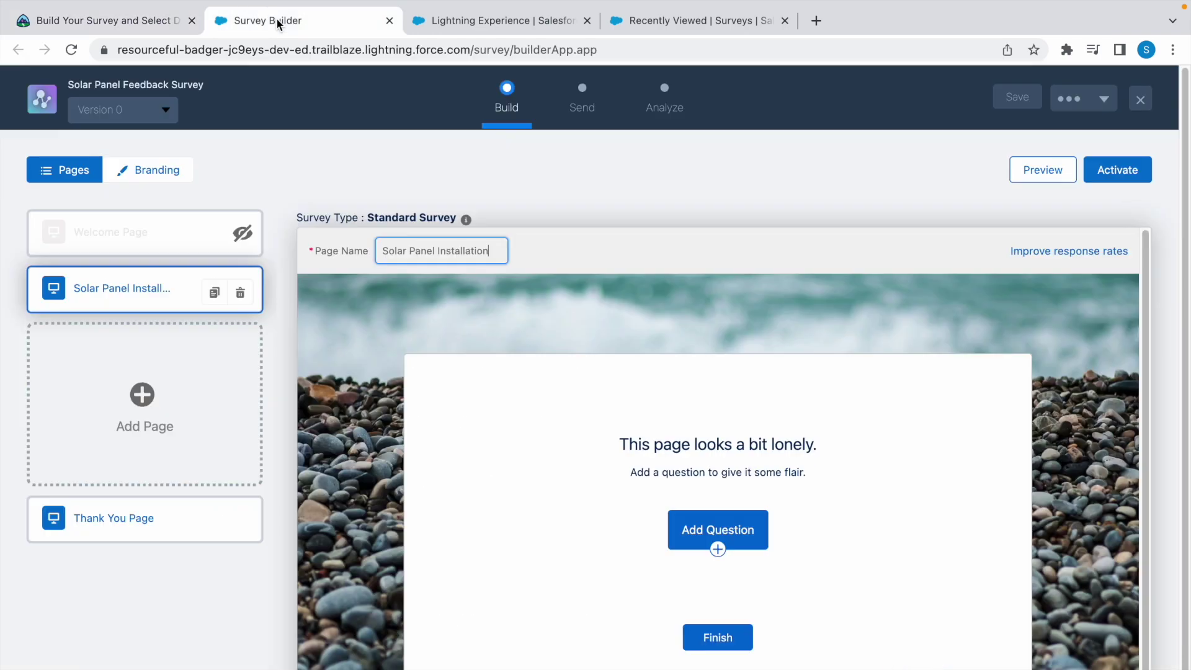
Add a Rating question: 'Rate your experience with the solar panel installation.'
click(718, 529)
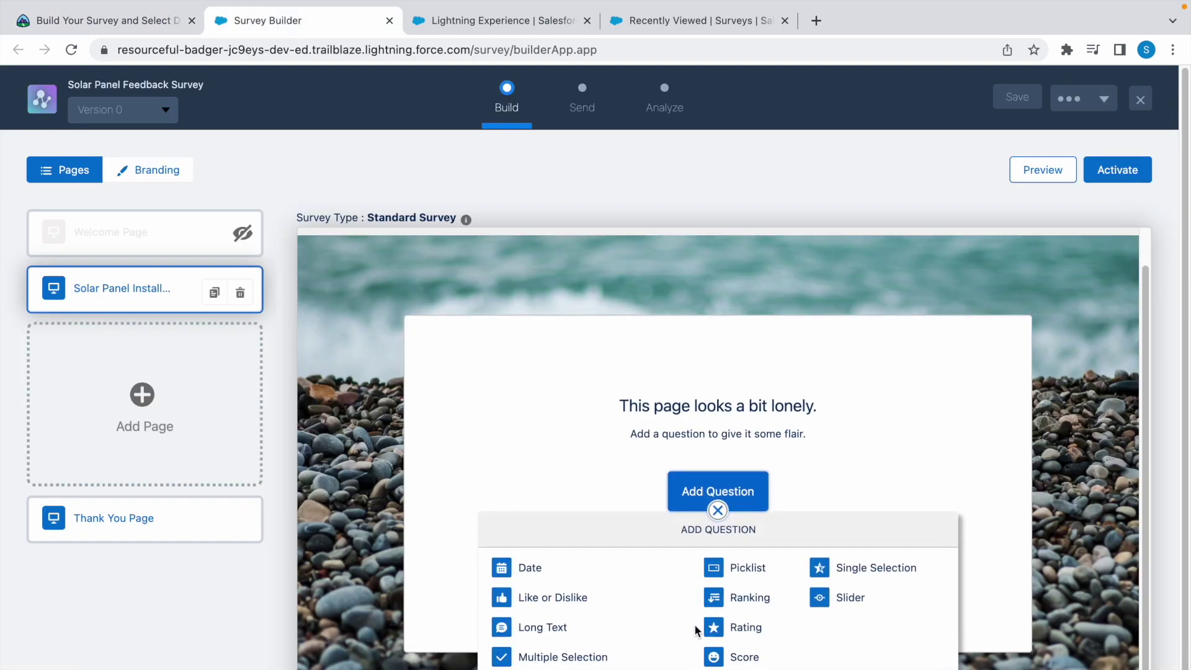
click(739, 624)
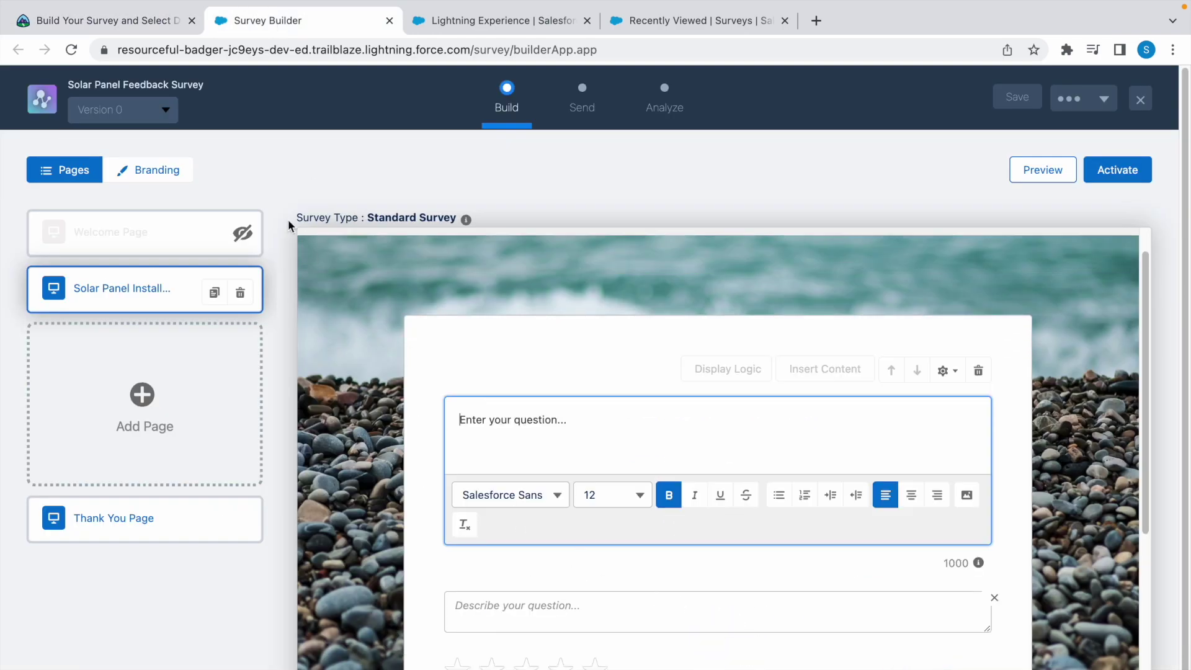
click(105, 21)
drag(236, 421, 567, 419)
key(ctrl+c)
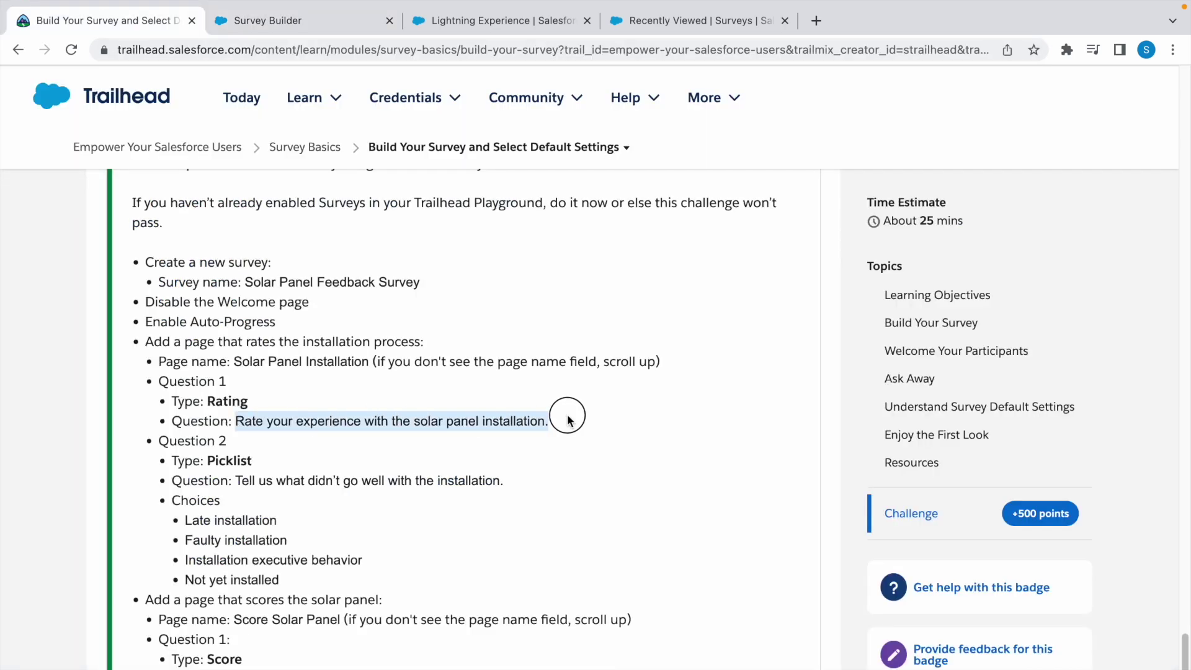
click(314, 29)
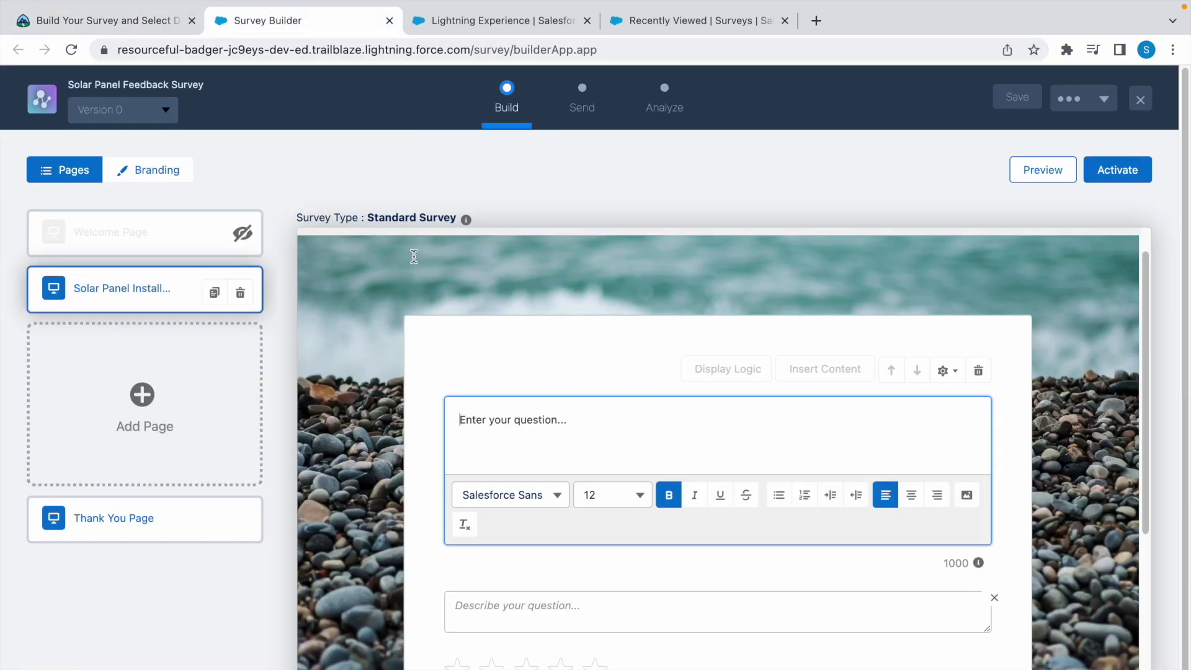
key(ctrl+v)
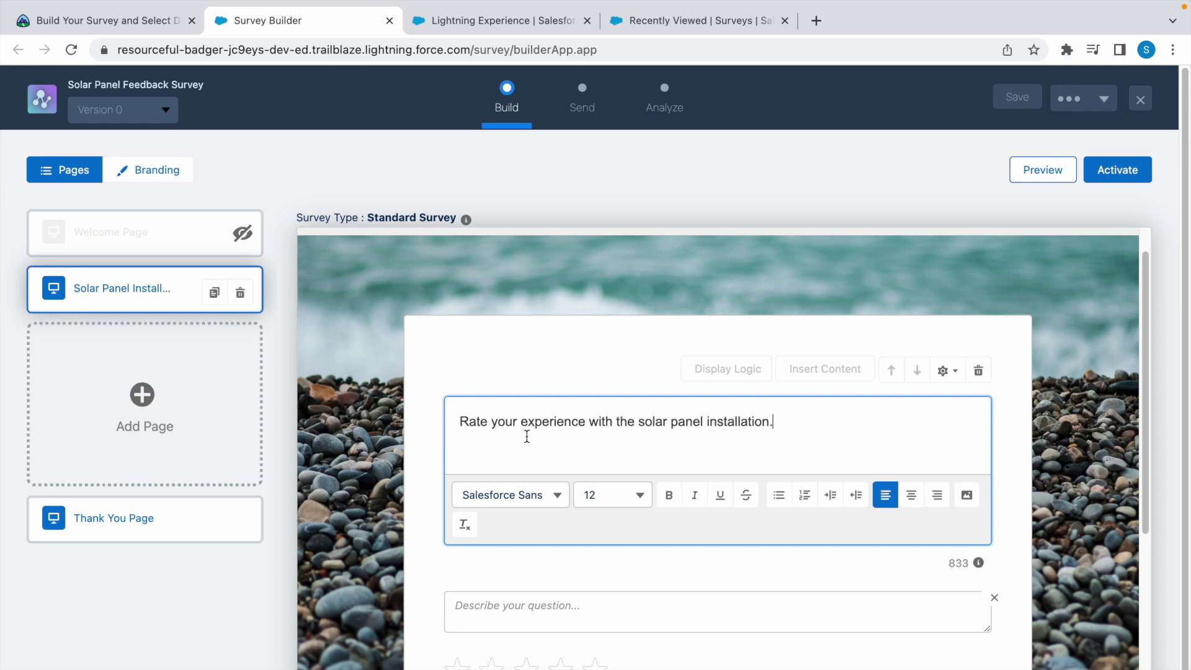
Copy the picklist question wording from the challenge instructions
key(ctrl+shift+Tab)
click(210, 460)
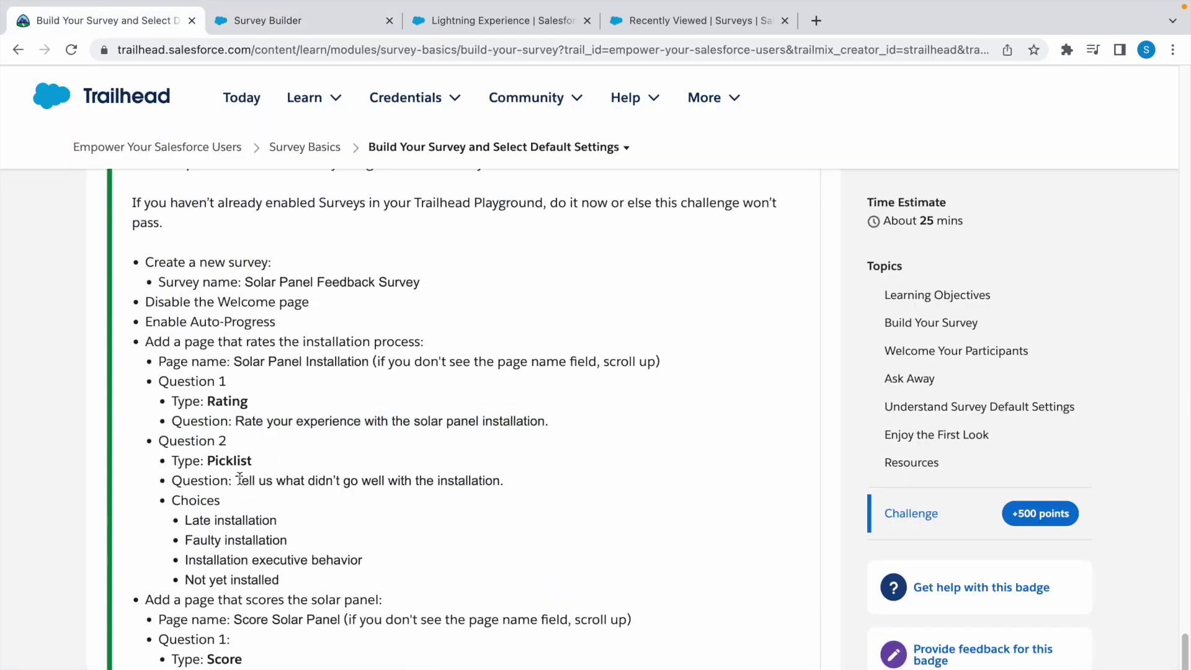
drag(235, 480, 534, 479)
key(ctrl+c)
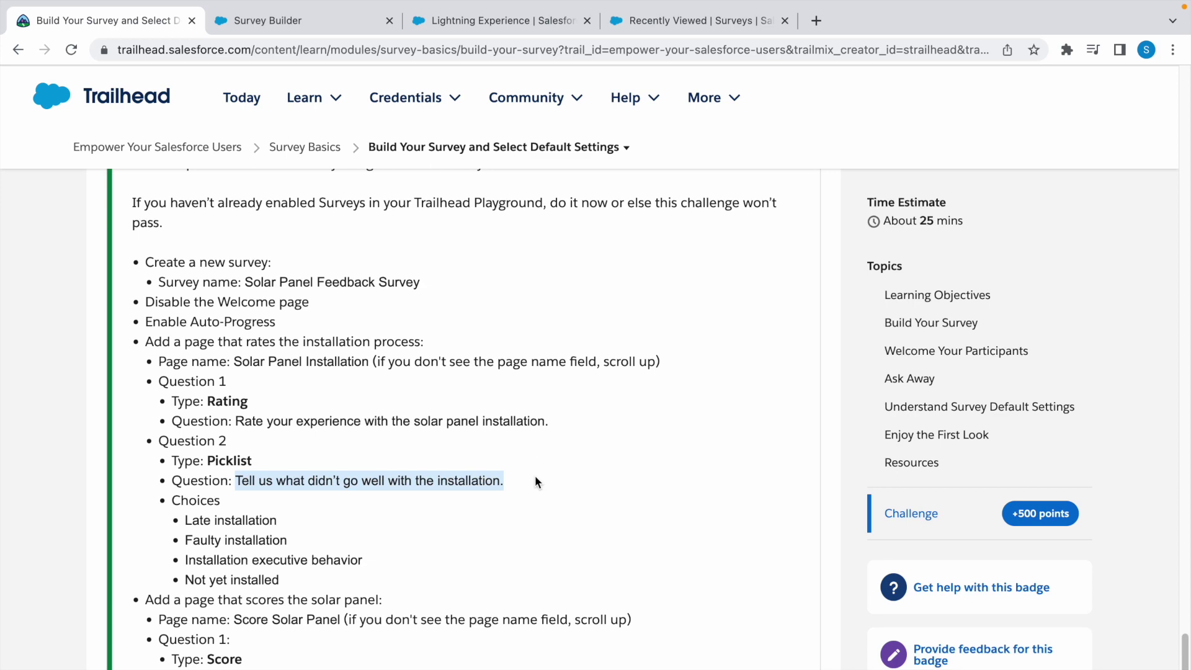
click(244, 21)
scroll(437, 469, down, 5)
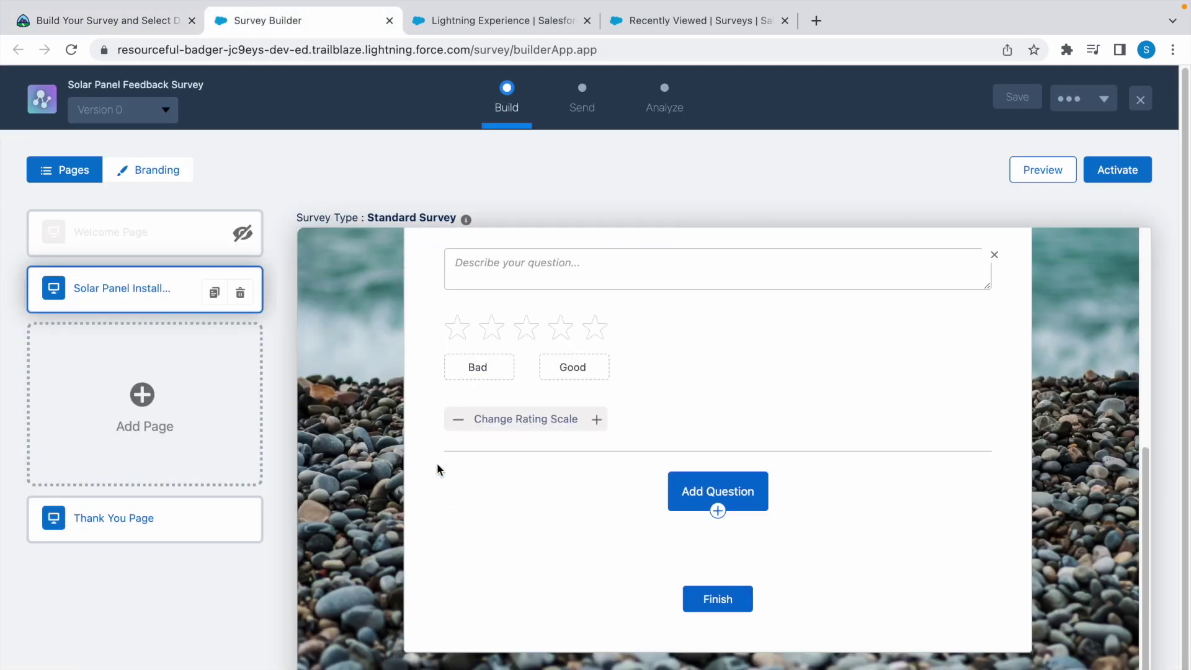
Add a Picklist question 'Tell us what didn’t go well with the installation.' with first choice Late installation
click(718, 487)
click(734, 567)
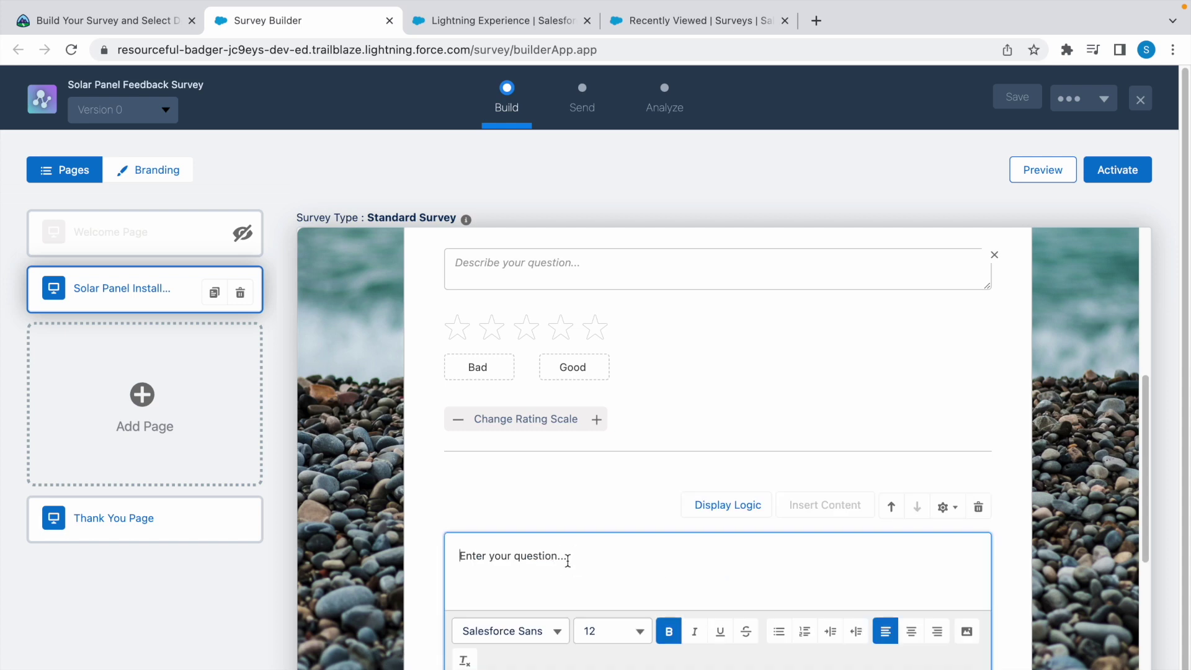
key(ctrl+v)
key(ctrl+shift+Tab)
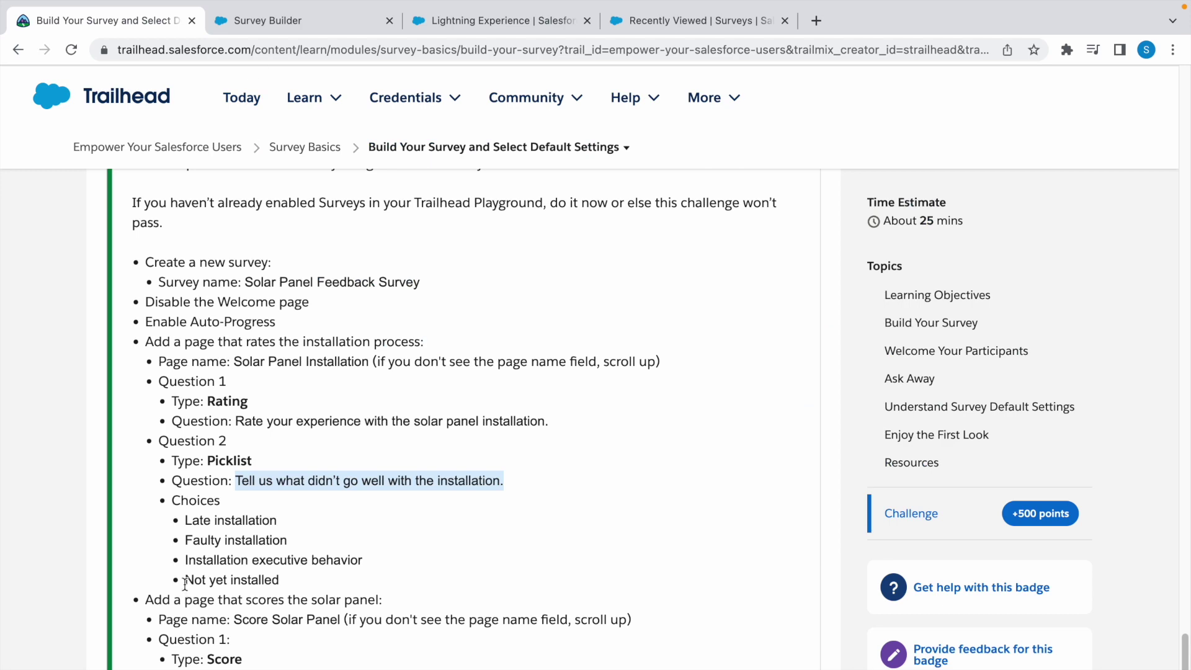
drag(184, 520, 277, 519)
key(ctrl+c)
click(313, 17)
click(513, 566)
key(ctrl+v)
click(484, 607)
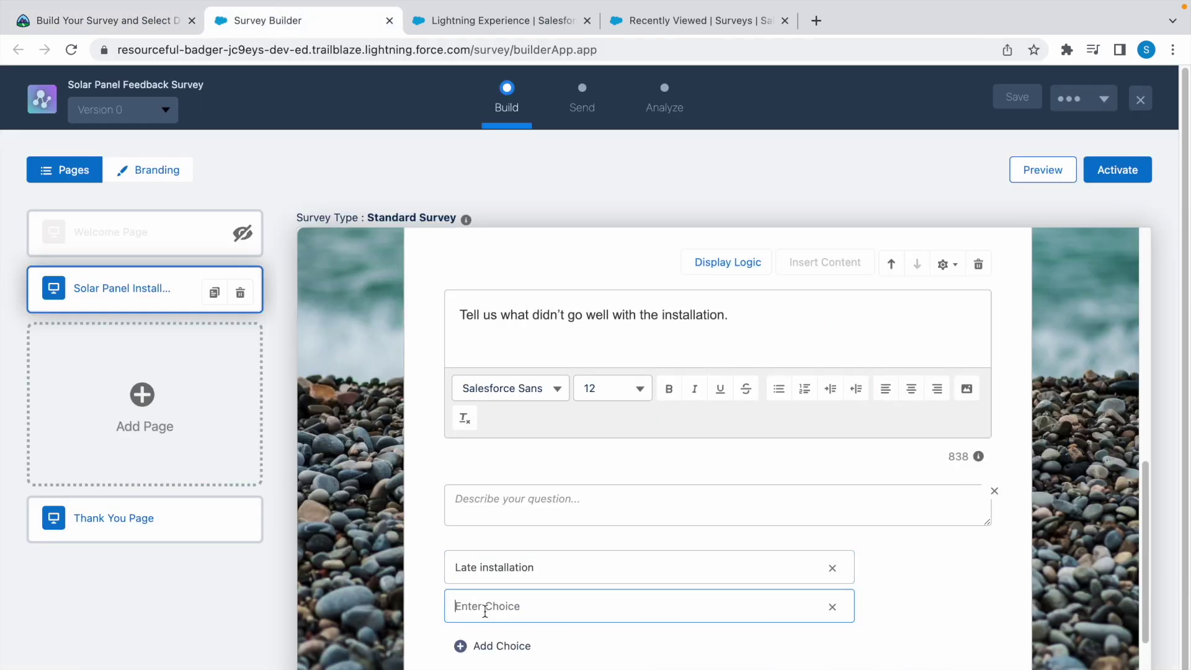
Add the choices Faulty installation and Installation executive behavior
click(103, 25)
click(314, 523)
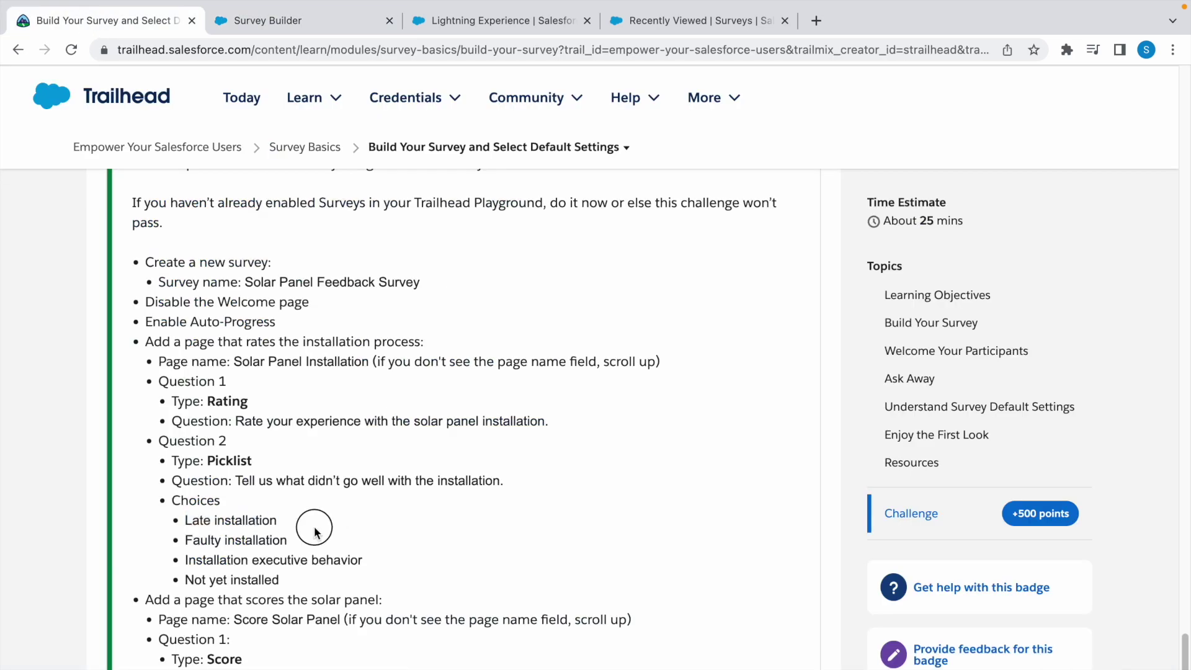
drag(298, 538, 187, 541)
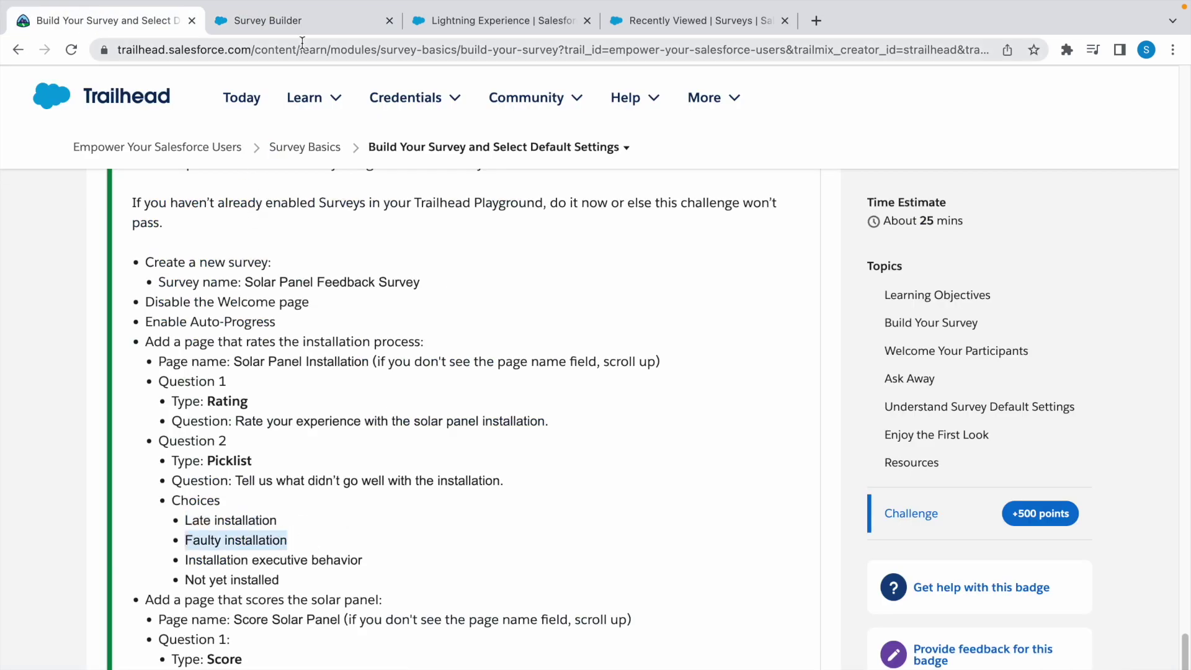
click(292, 21)
key(ctrl+v)
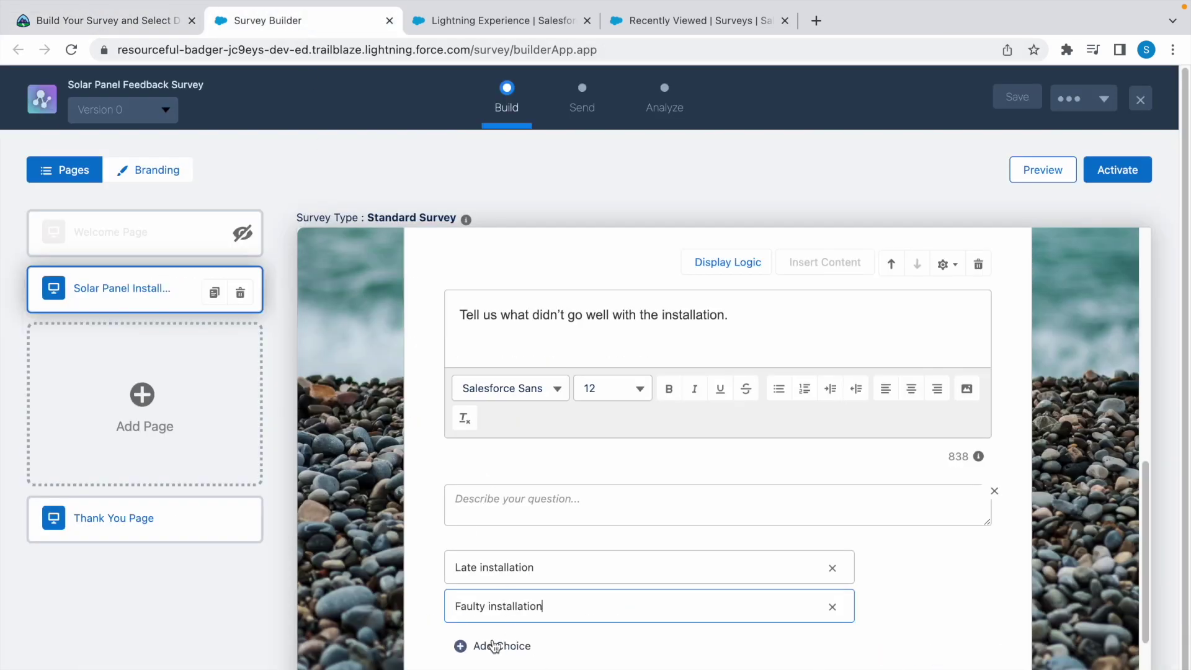
click(493, 645)
click(114, 21)
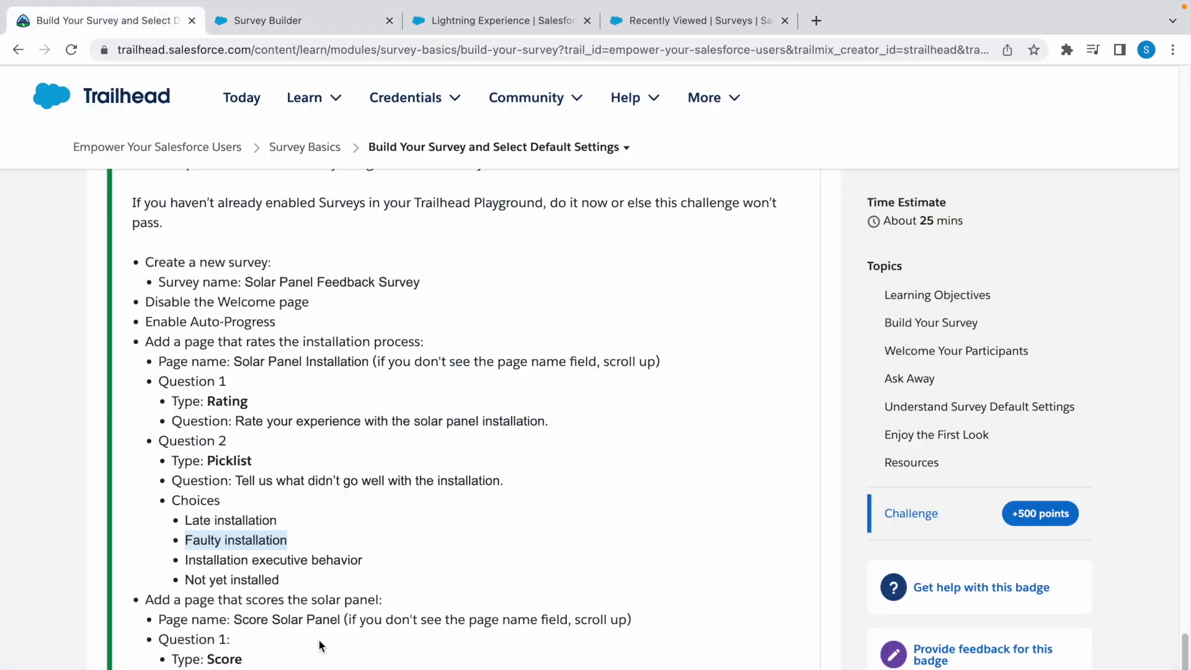
drag(183, 560, 407, 559)
click(267, 20)
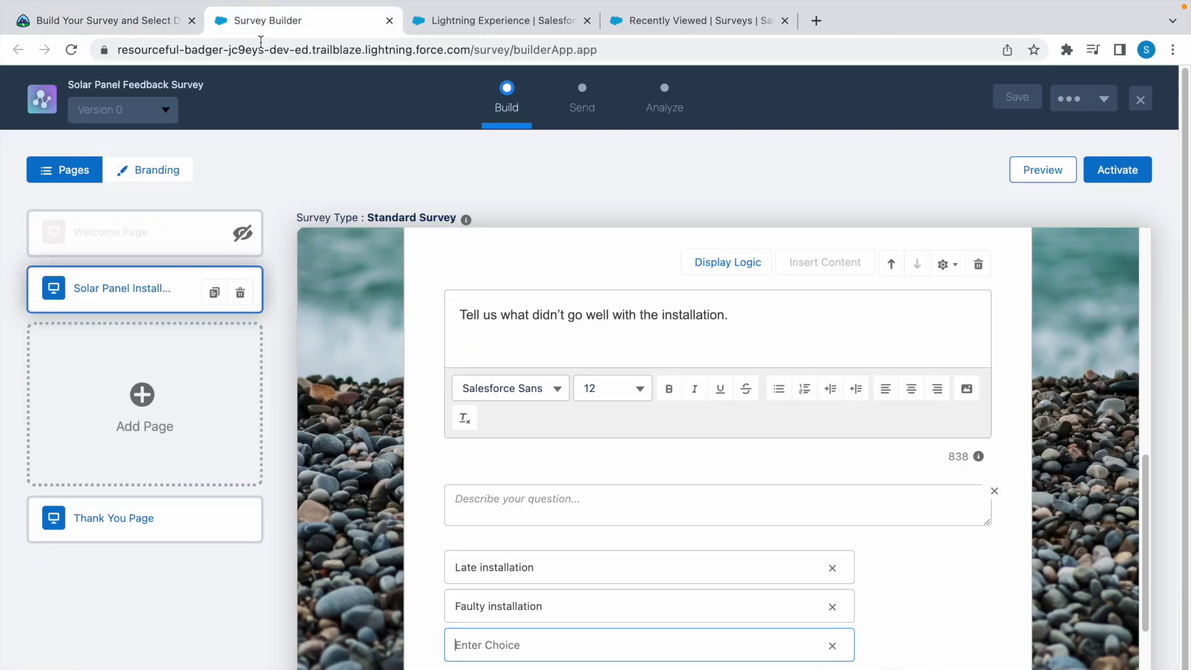
key(ctrl+v)
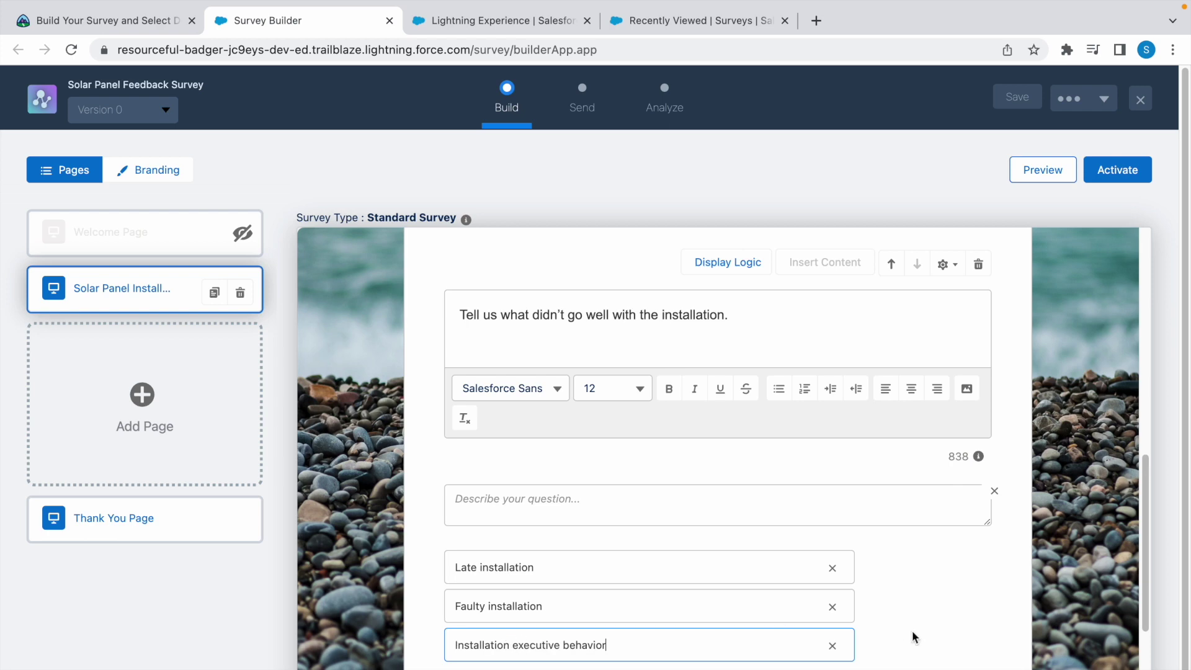
scroll(915, 638, down, 1)
click(504, 658)
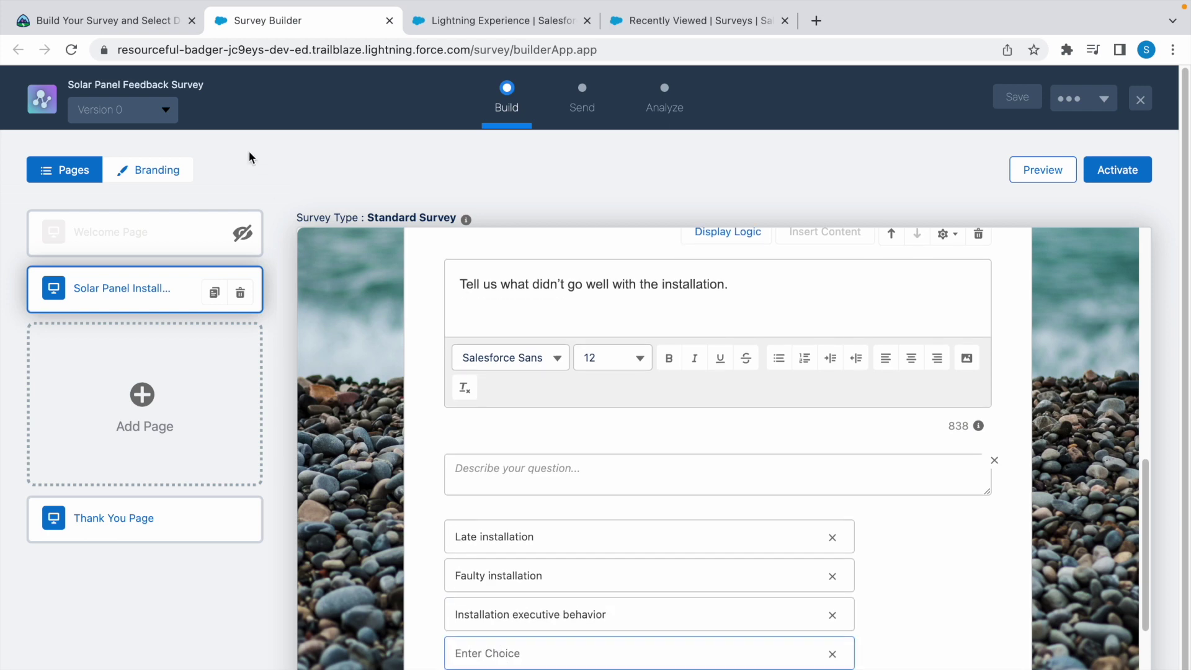
Add the fourth choice, Not yet installed
click(131, 19)
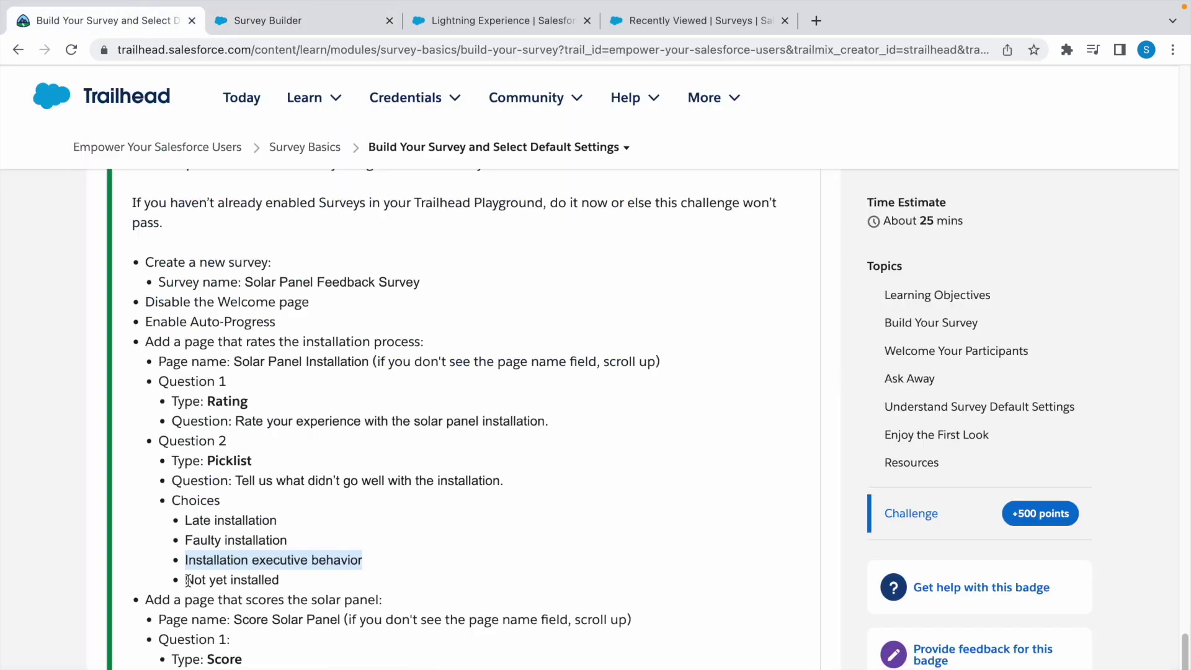
drag(187, 580, 325, 579)
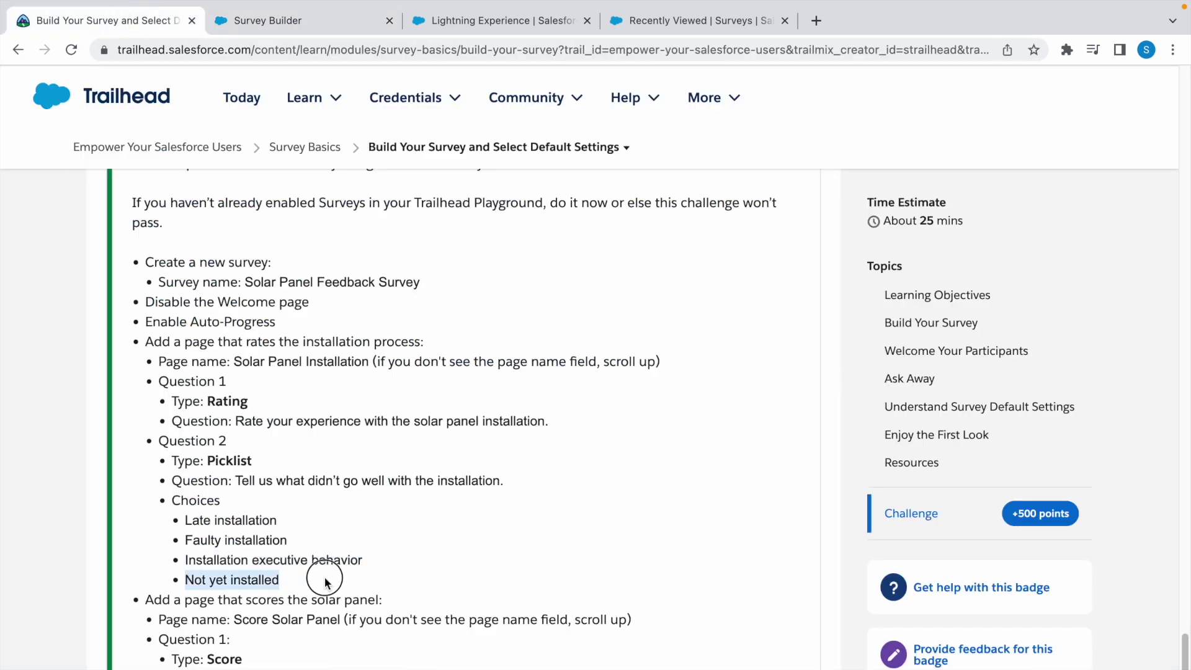
click(286, 19)
key(super+v)
Copy the next page name, Score Solar Panel, from the instructions
key(super+1)
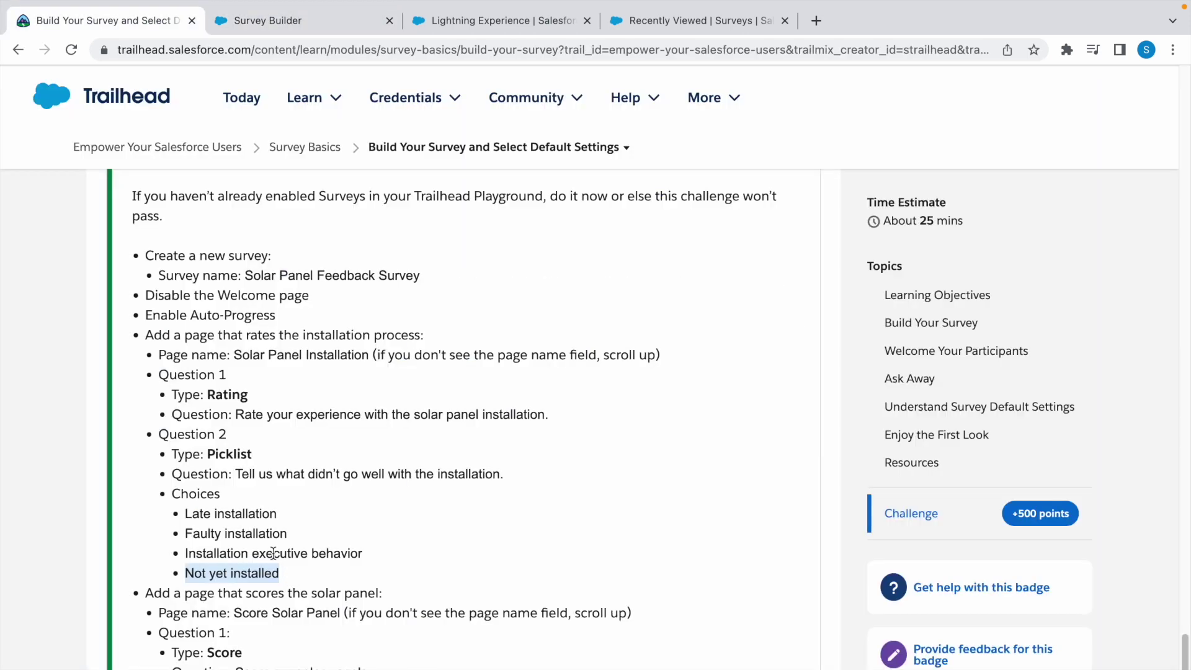
click(292, 18)
key(super+1)
scroll(295, 403, down, 3)
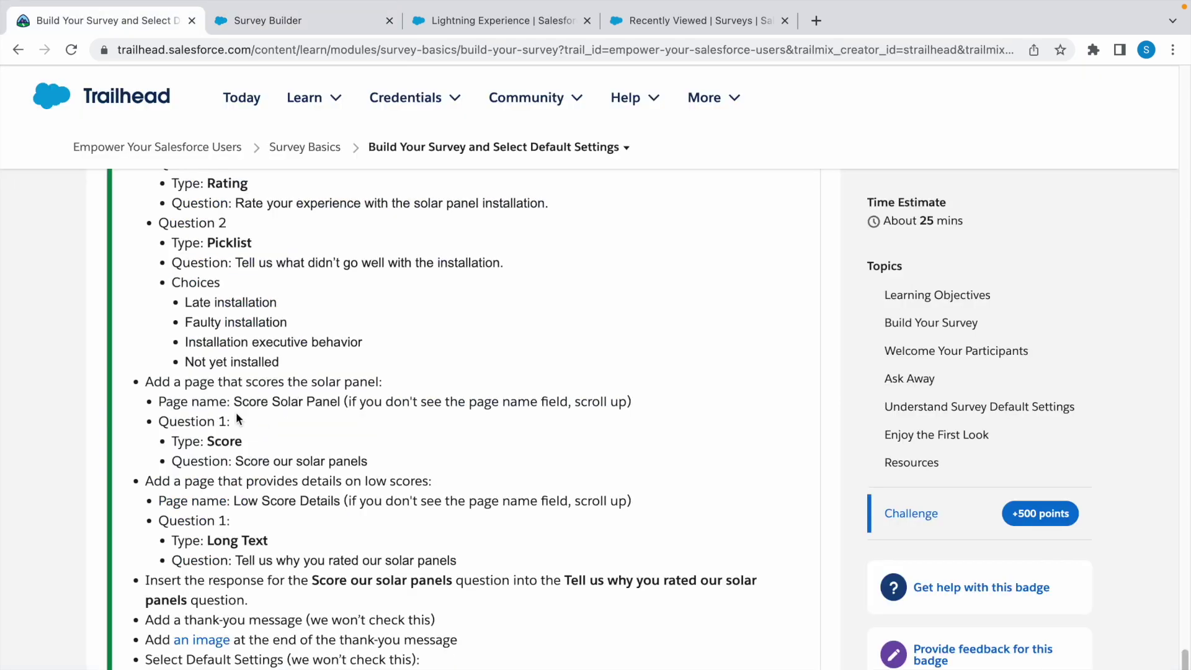
drag(235, 403, 340, 405)
key(super+c)
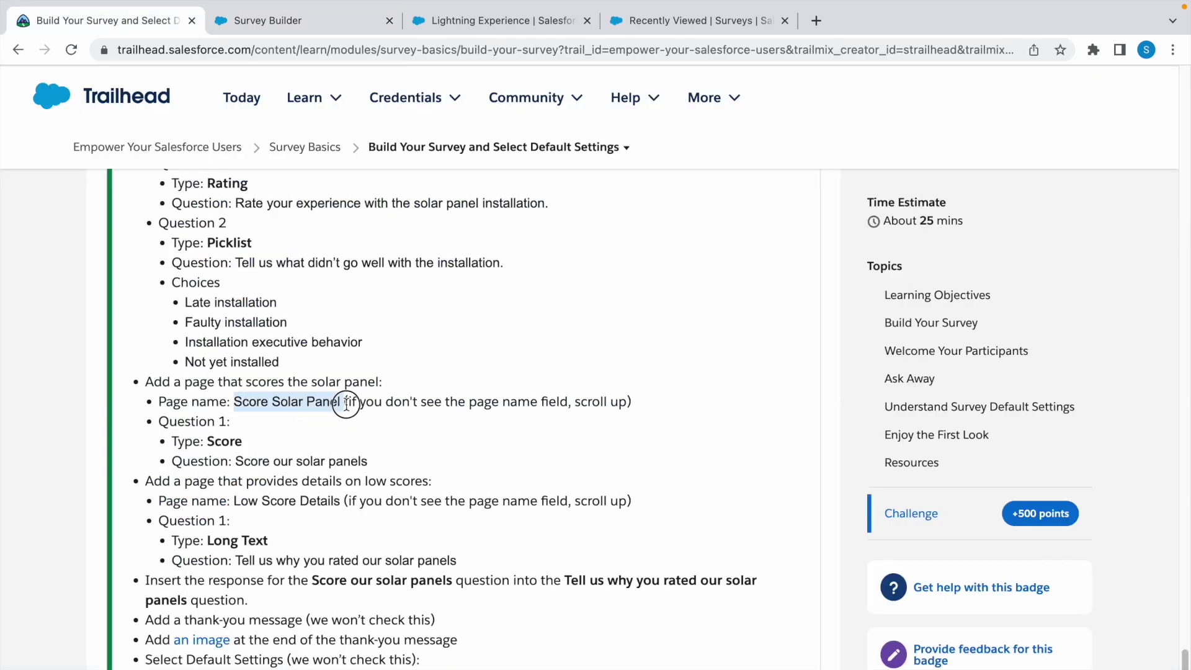
key(super+2)
Add a new page and rename it from Page 3 to 'Score Solar Panel'
click(142, 409)
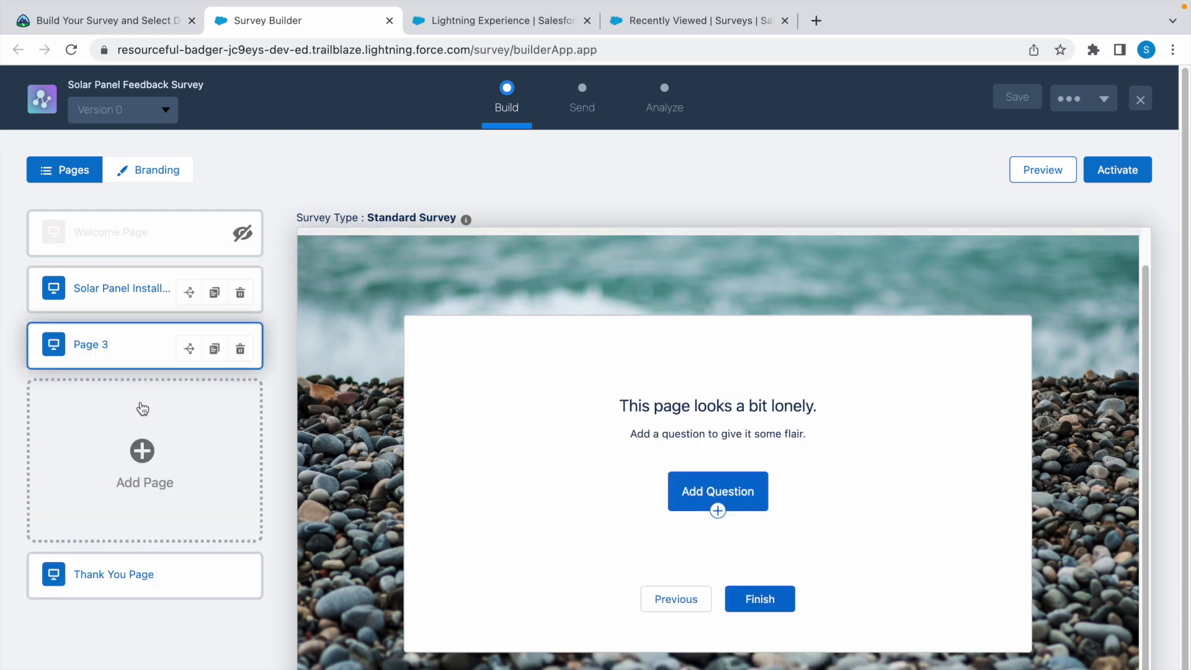
click(415, 258)
drag(422, 255, 353, 254)
key(super+v)
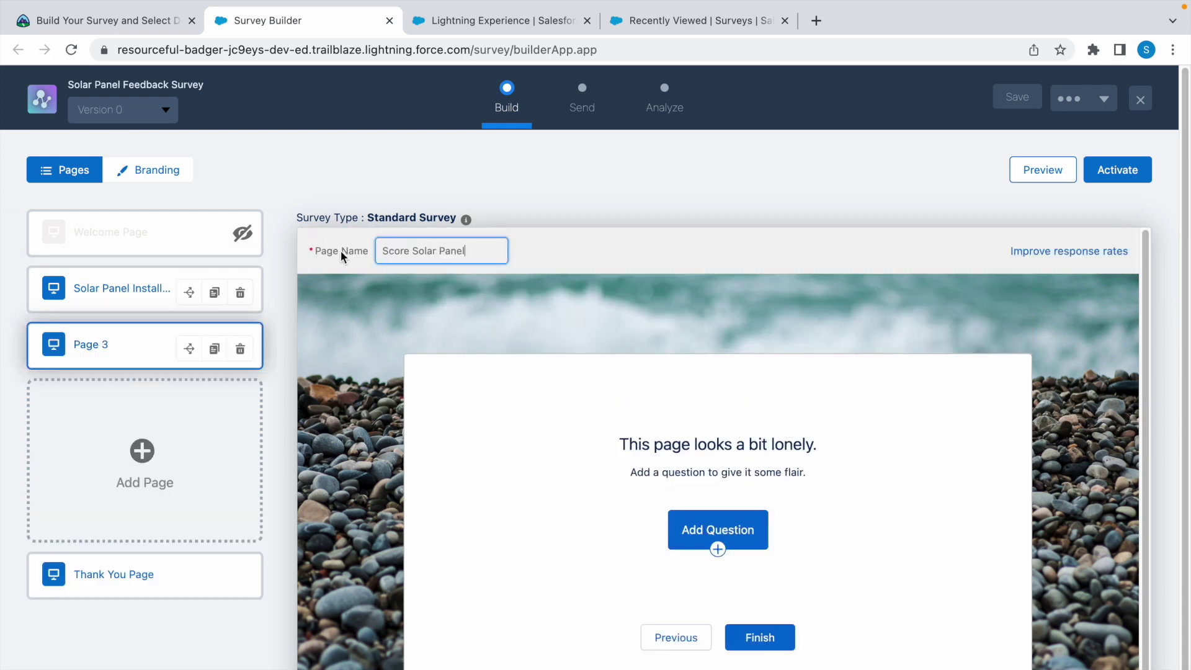
Add a Score question reading 'Score our solar panels'
click(695, 534)
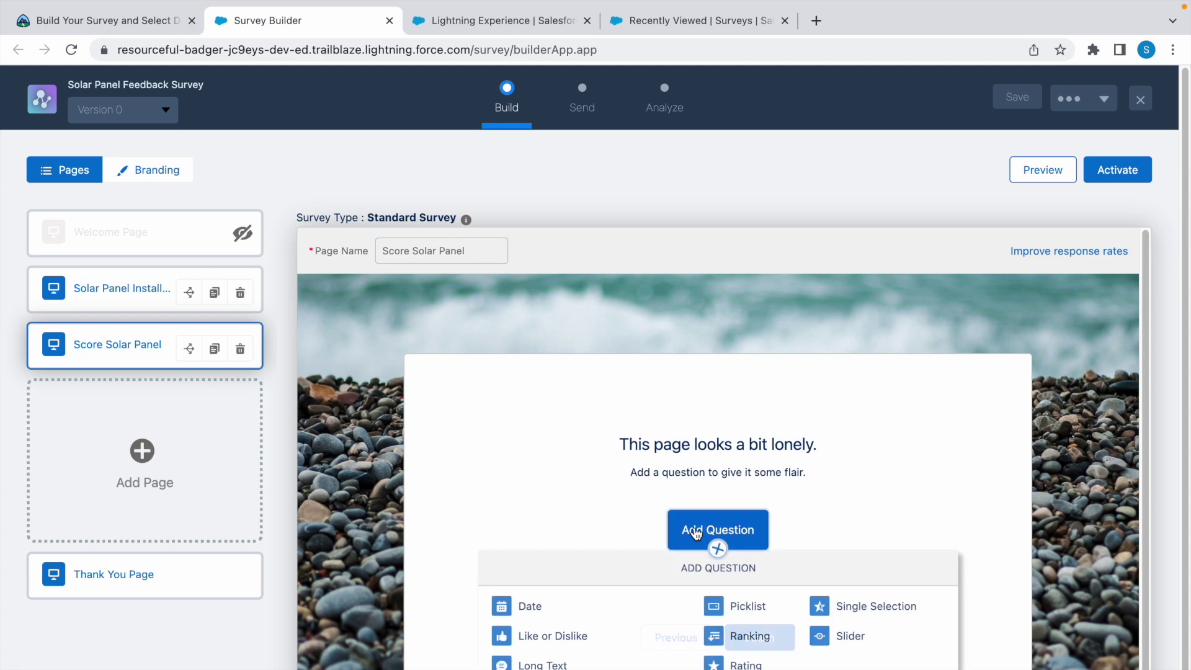
click(126, 28)
double_click(225, 440)
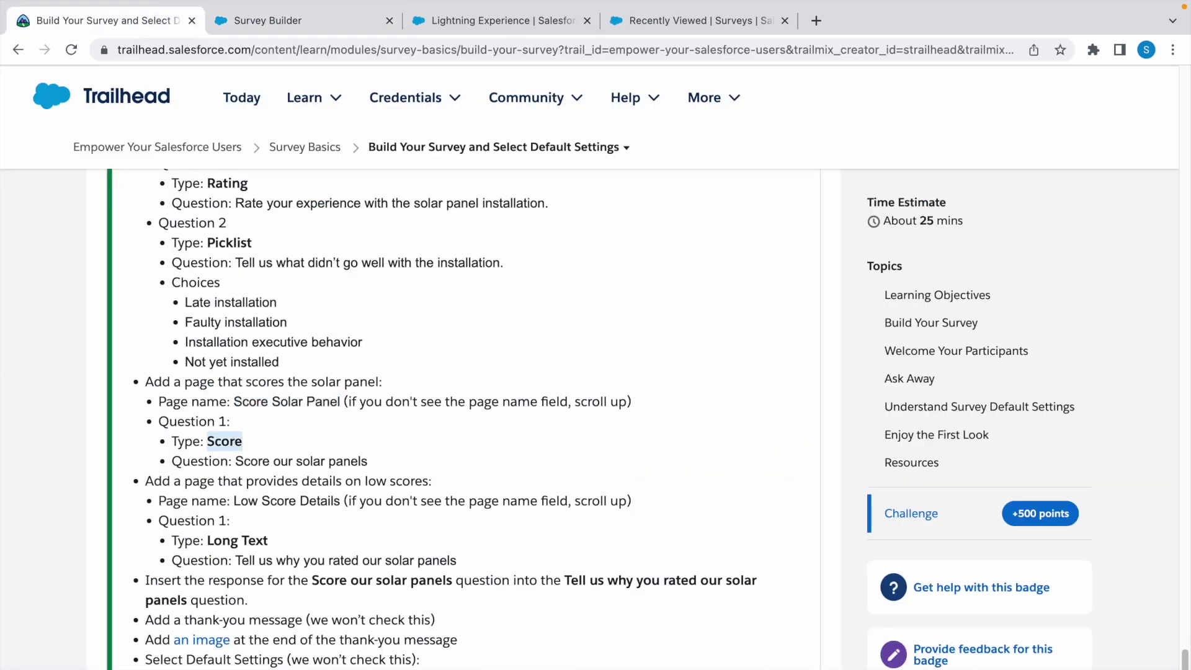
drag(236, 461, 392, 462)
key(ctrl+c)
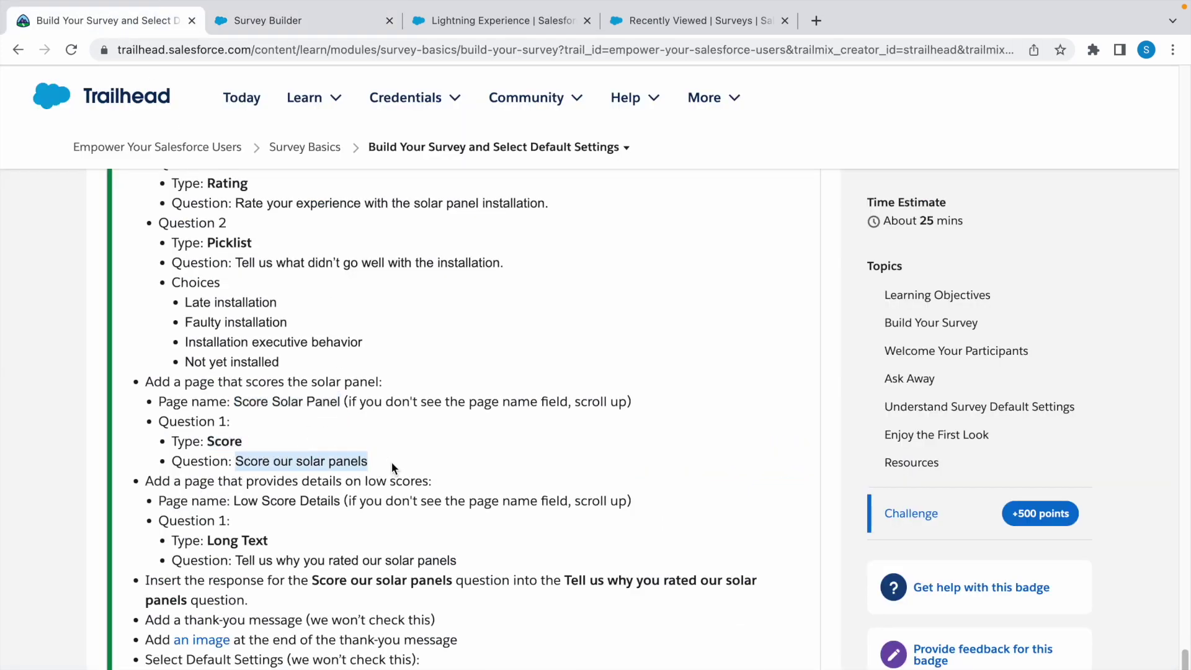
key(ctrl+Tab)
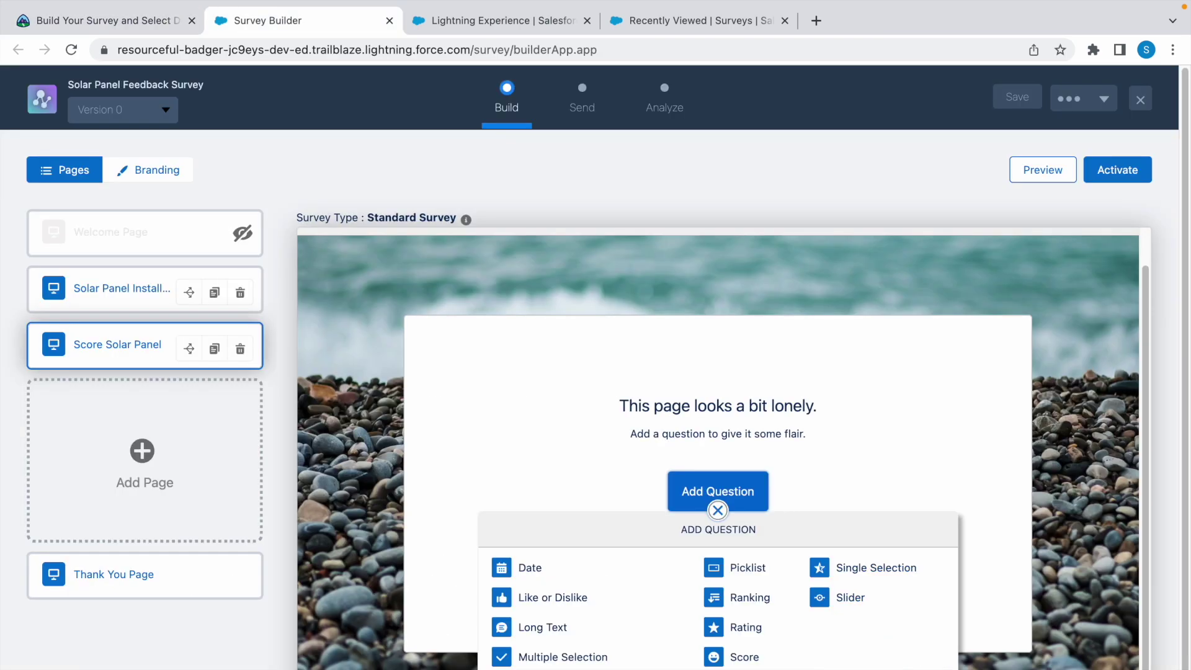
click(743, 661)
key(ctrl+v)
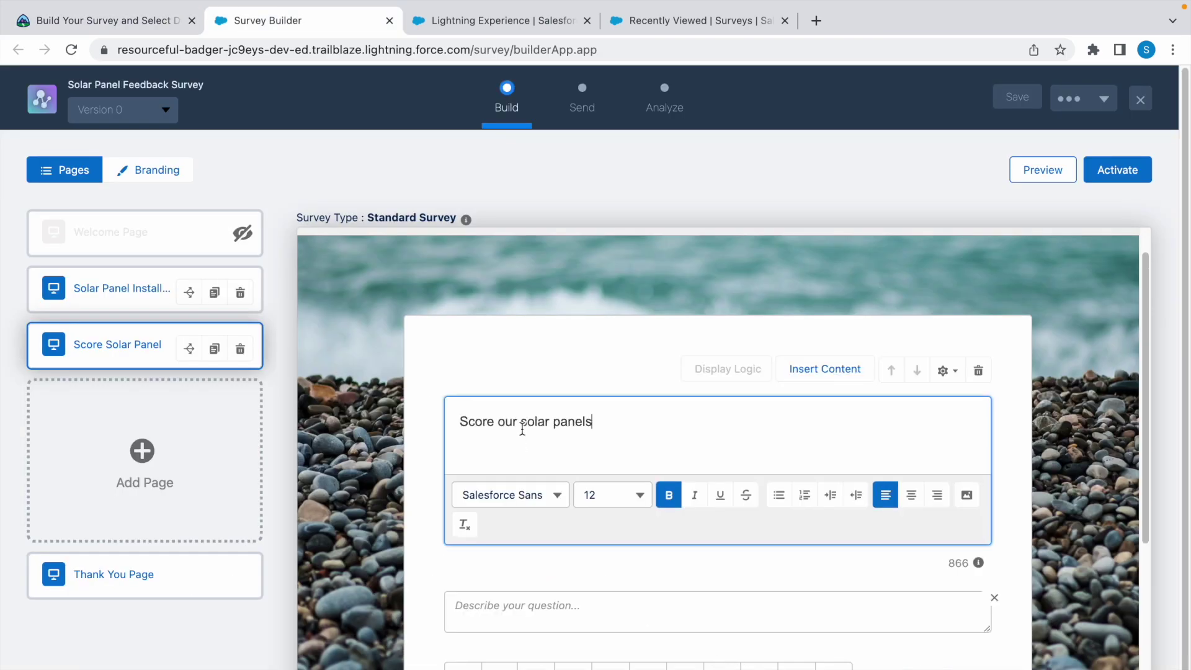
Copy the Low Score Details page name from the challenge instructions
click(136, 23)
click(223, 486)
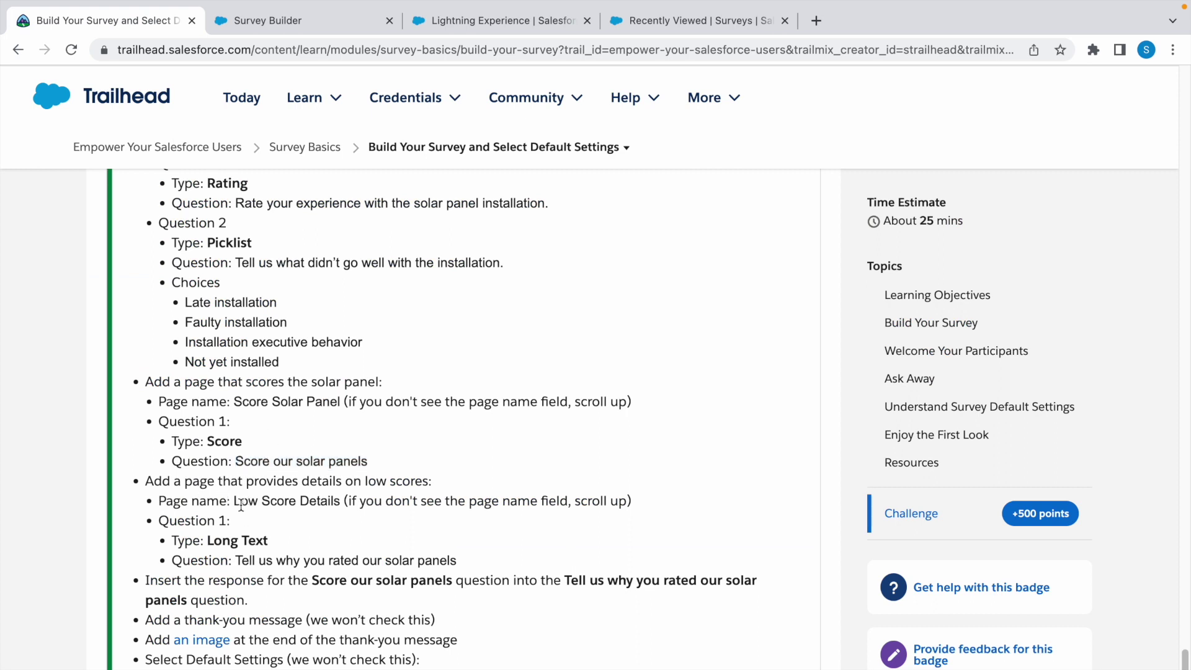
drag(235, 501, 339, 501)
key(ctrl+c)
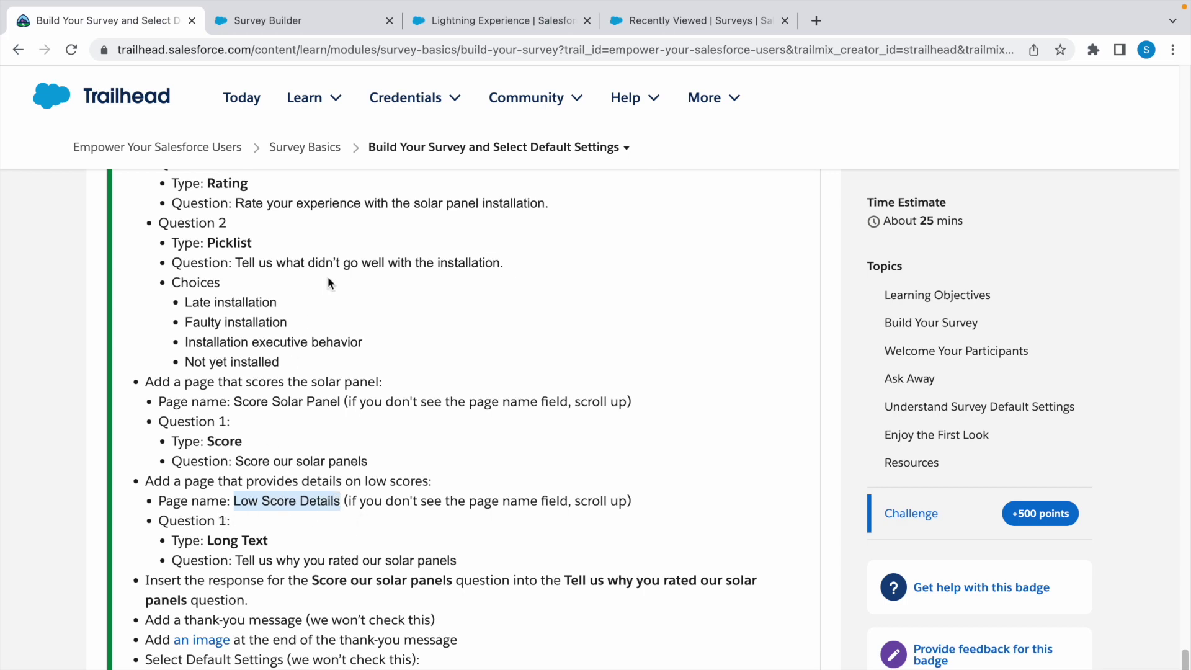
Add a fourth page named 'Low Score Details'
click(288, 25)
scroll(299, 275, down, 5)
click(139, 462)
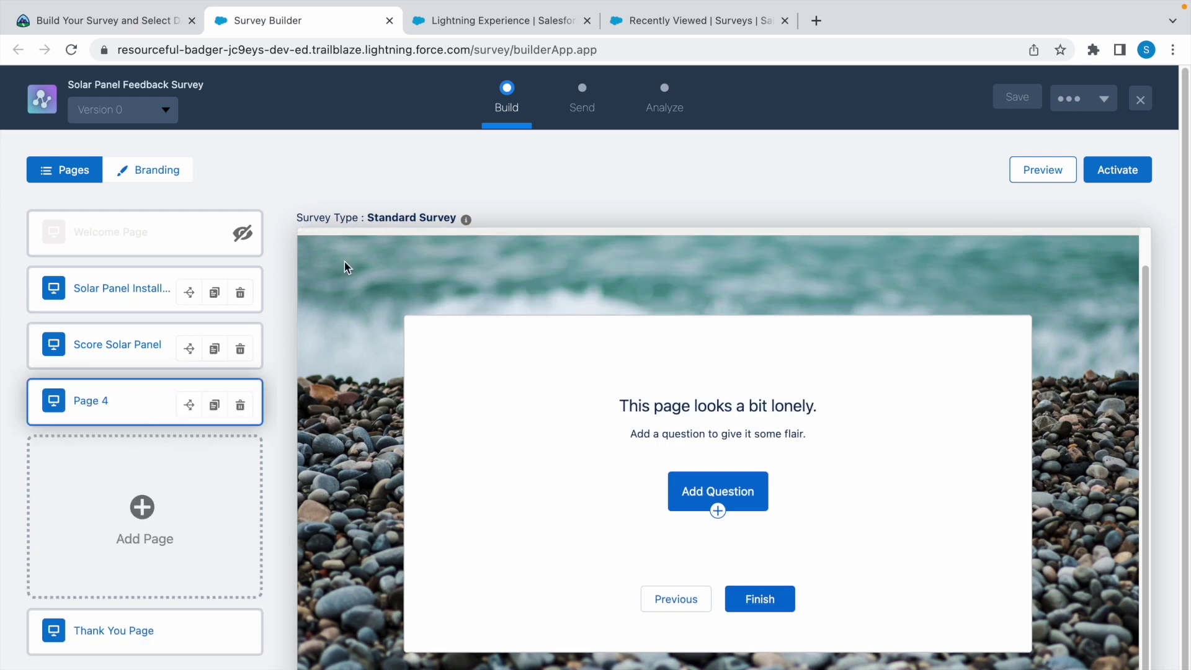
scroll(422, 343, up, 2)
drag(421, 247, 344, 255)
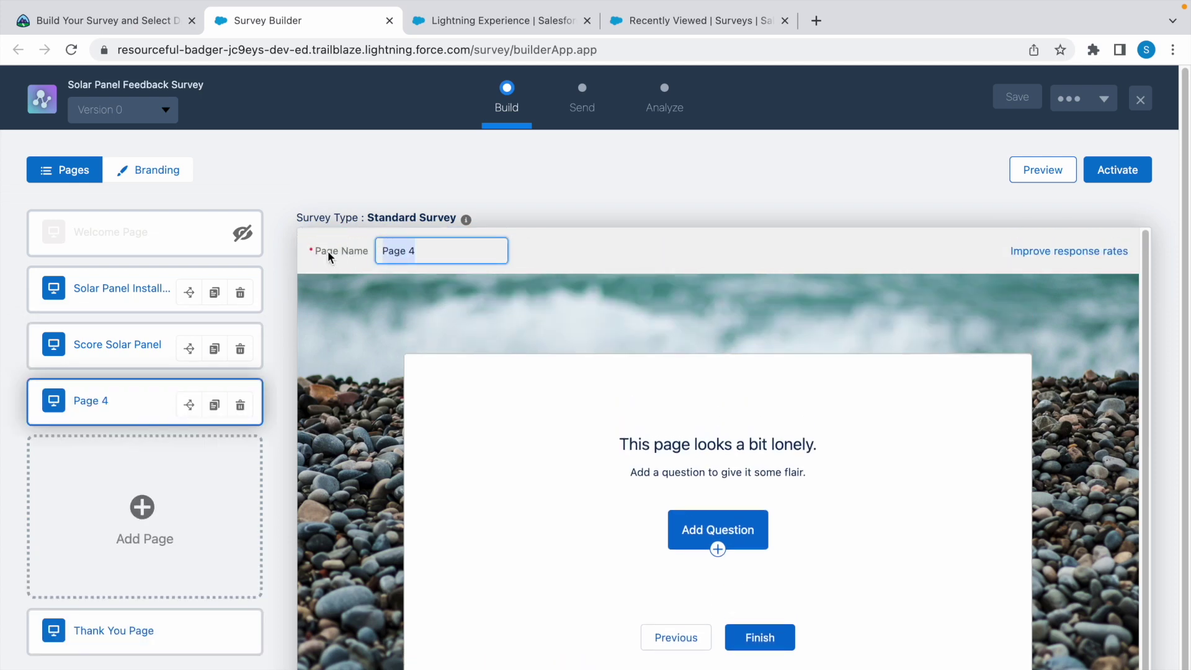
key(ctrl+v)
Add a Long Text question reading 'Tell us why you rated our solar panels'
click(690, 530)
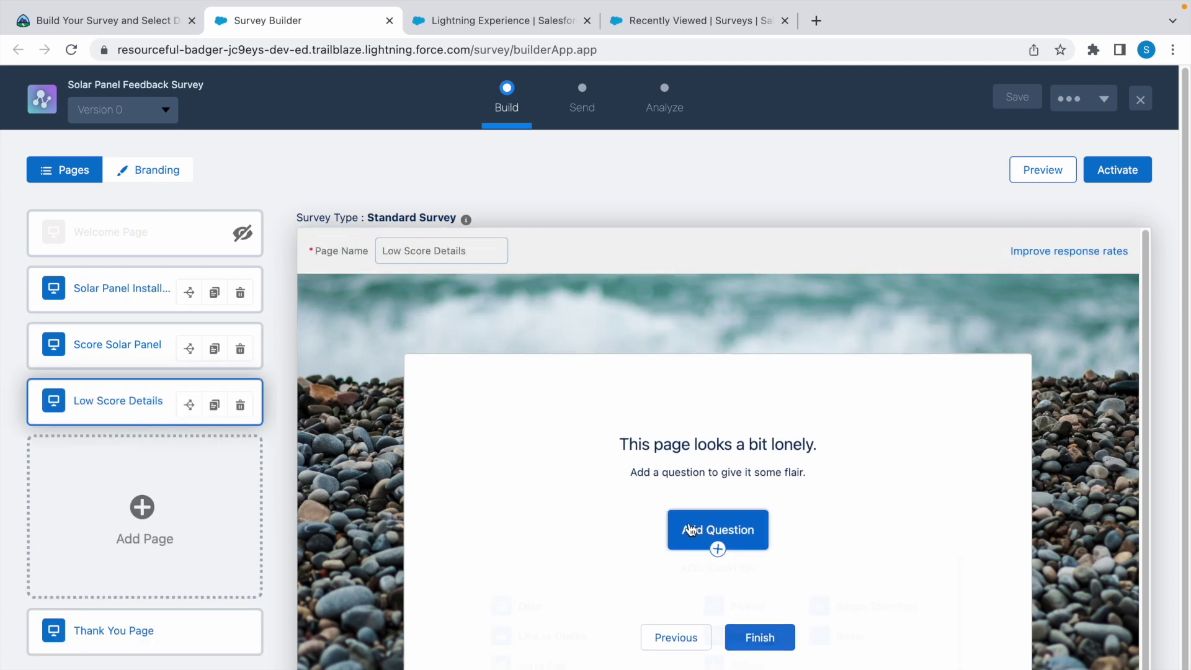
click(130, 22)
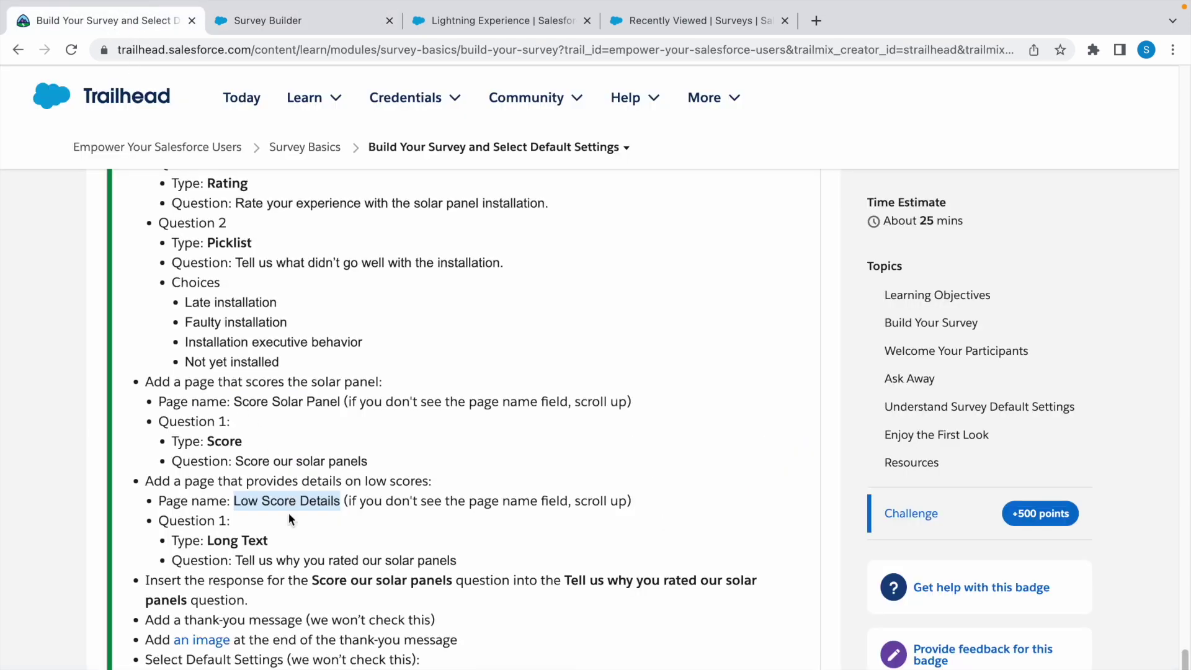
click(229, 543)
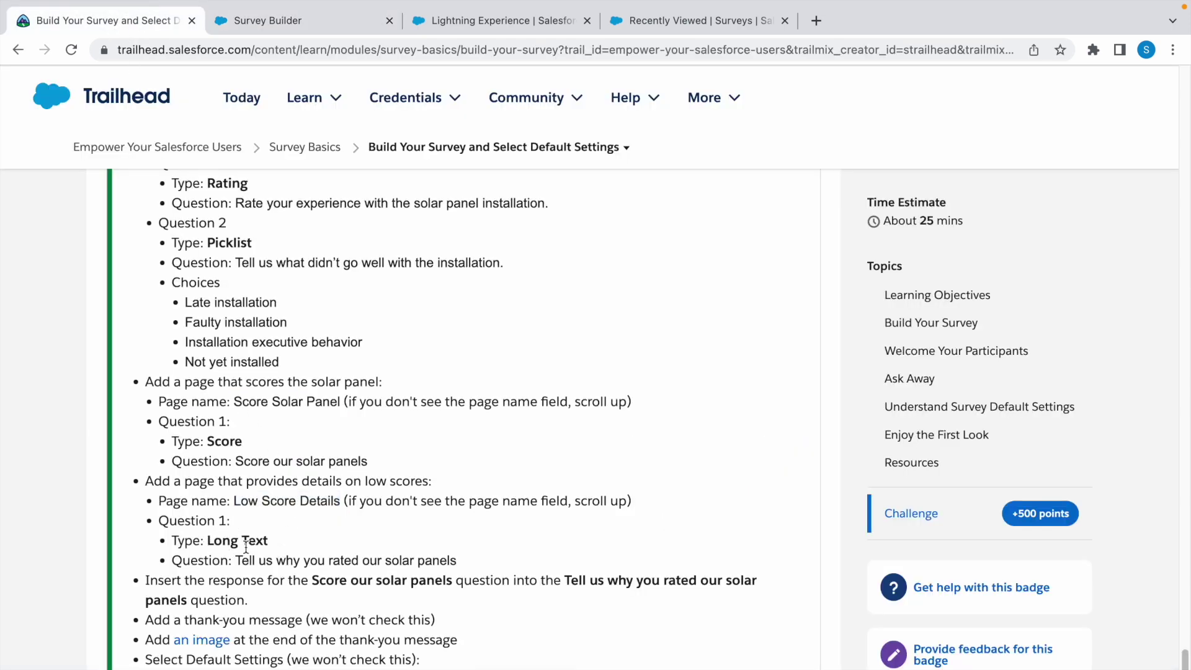
drag(237, 560, 472, 570)
key(ctrl+c)
click(290, 25)
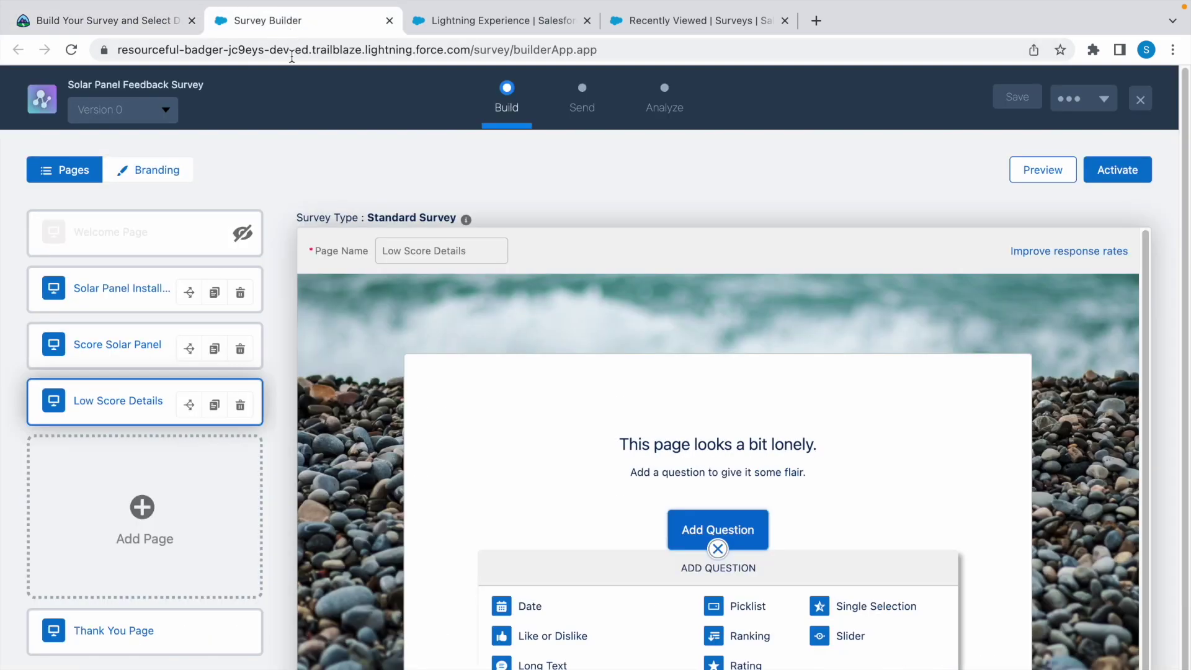
click(543, 633)
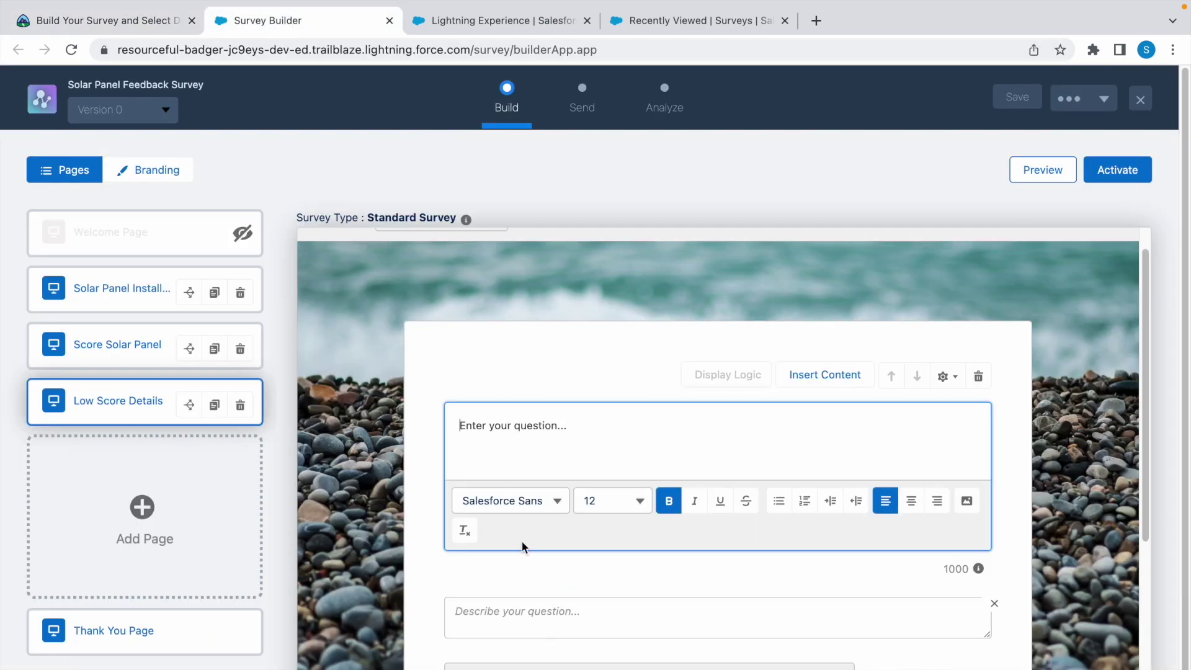
key(ctrl+v)
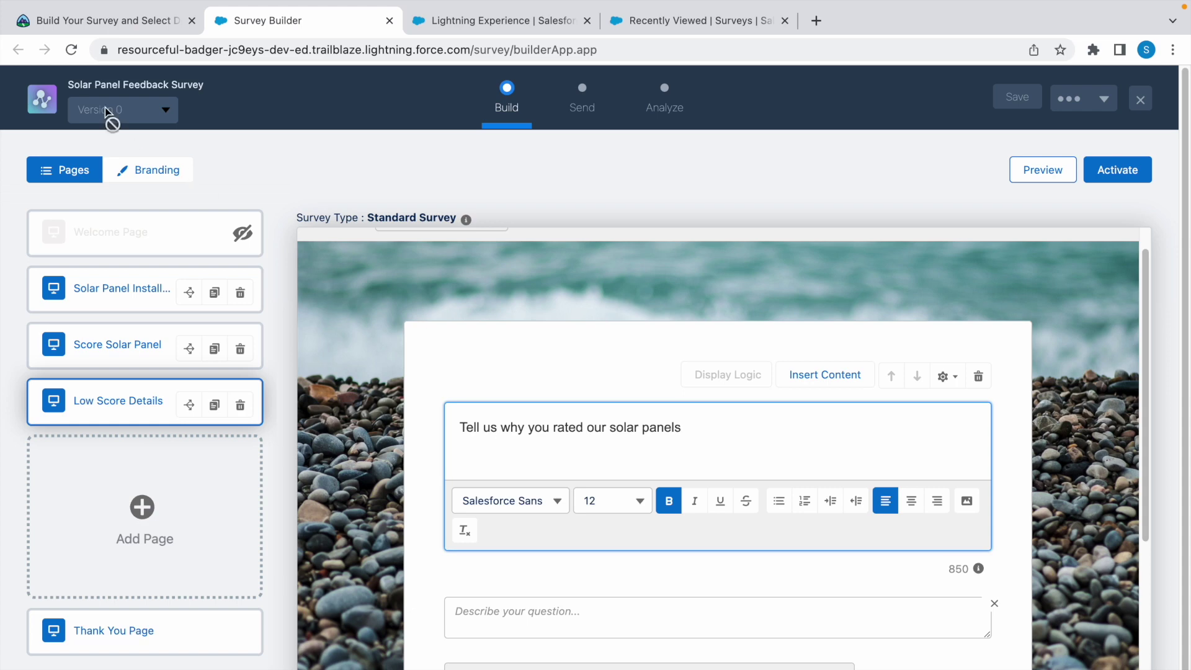
click(85, 20)
click(259, 23)
Insert the 'Score our solar panels' response from Page 2 into the low-score question text
click(840, 388)
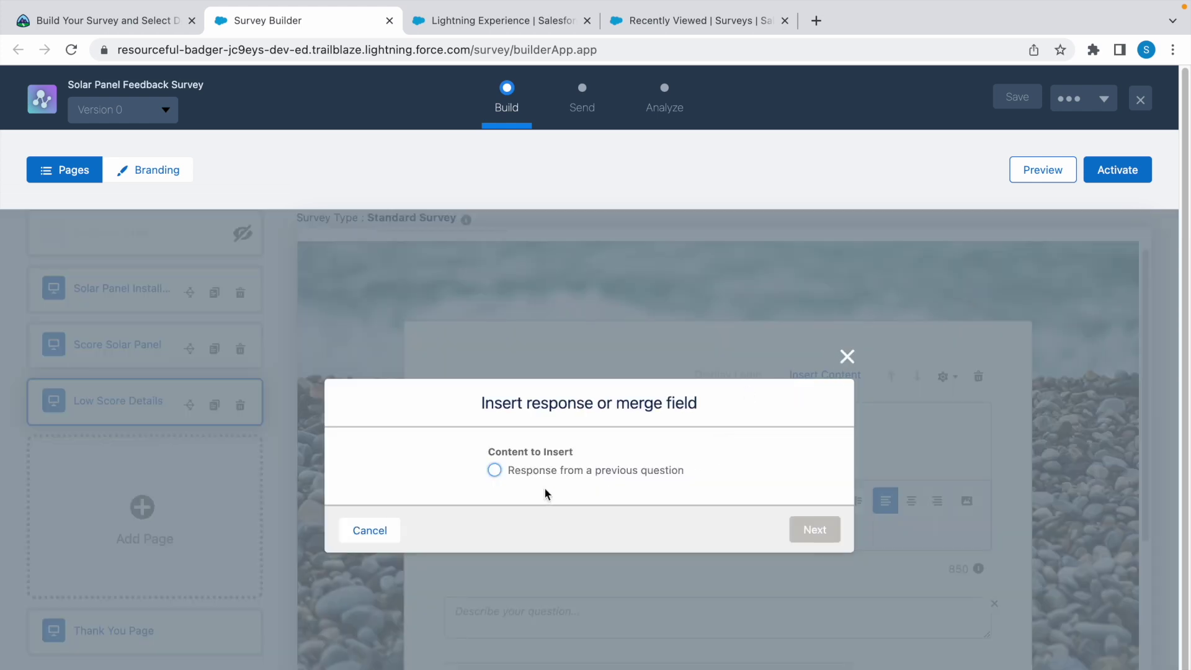
click(495, 471)
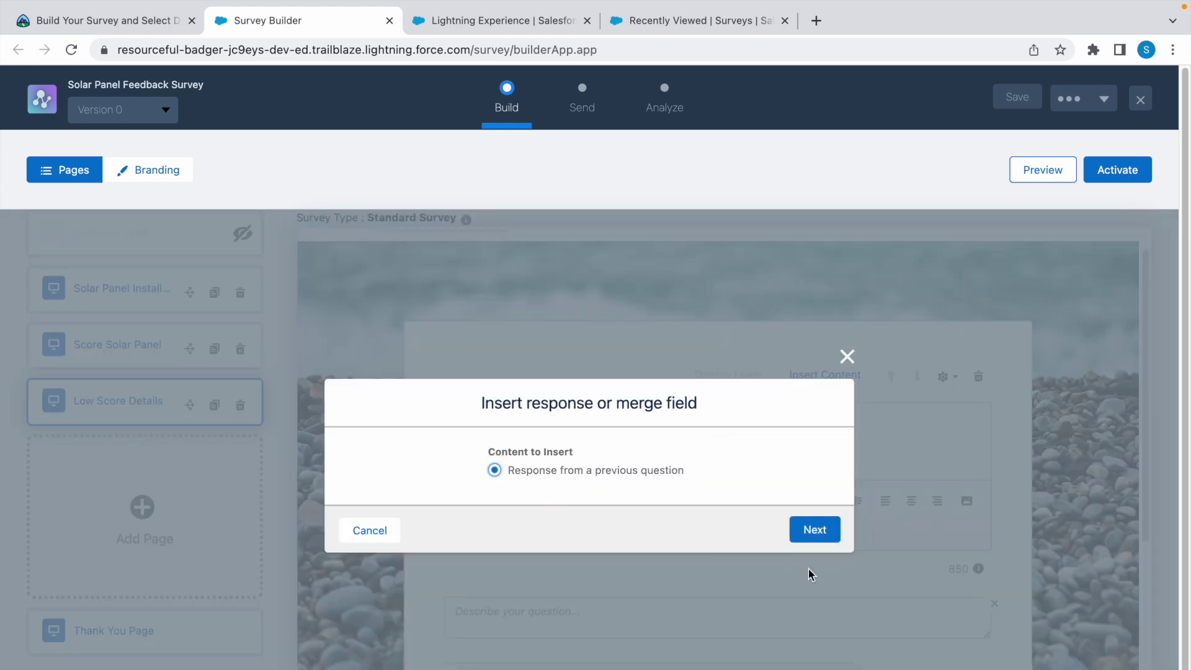
click(827, 530)
click(526, 492)
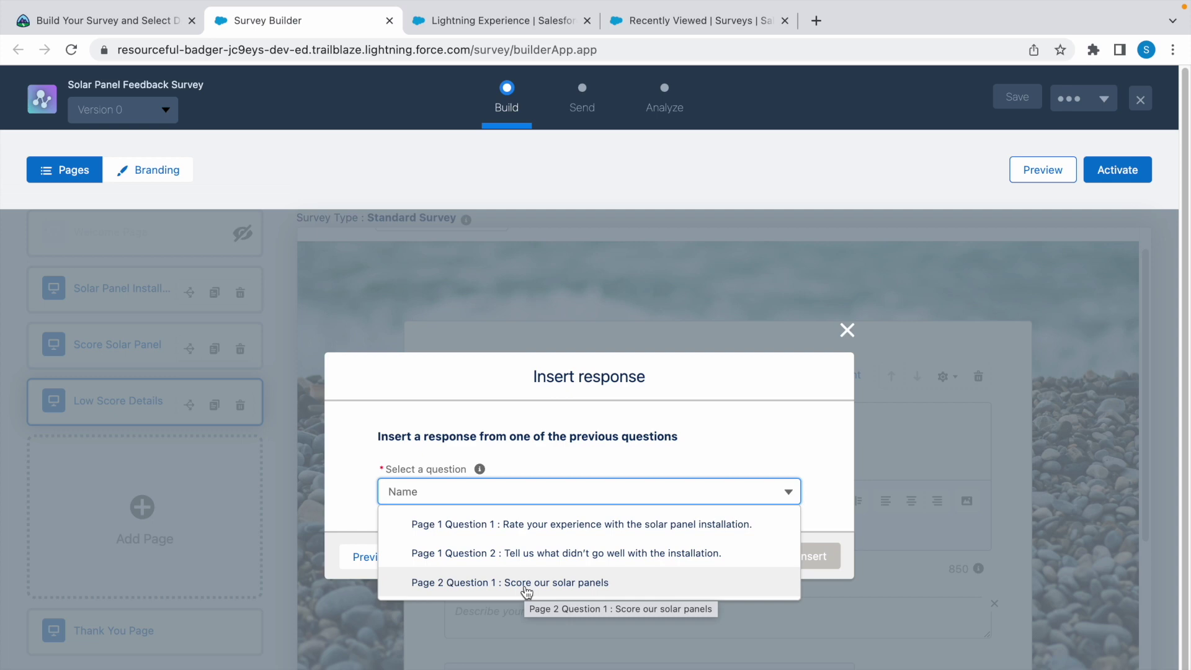
click(525, 583)
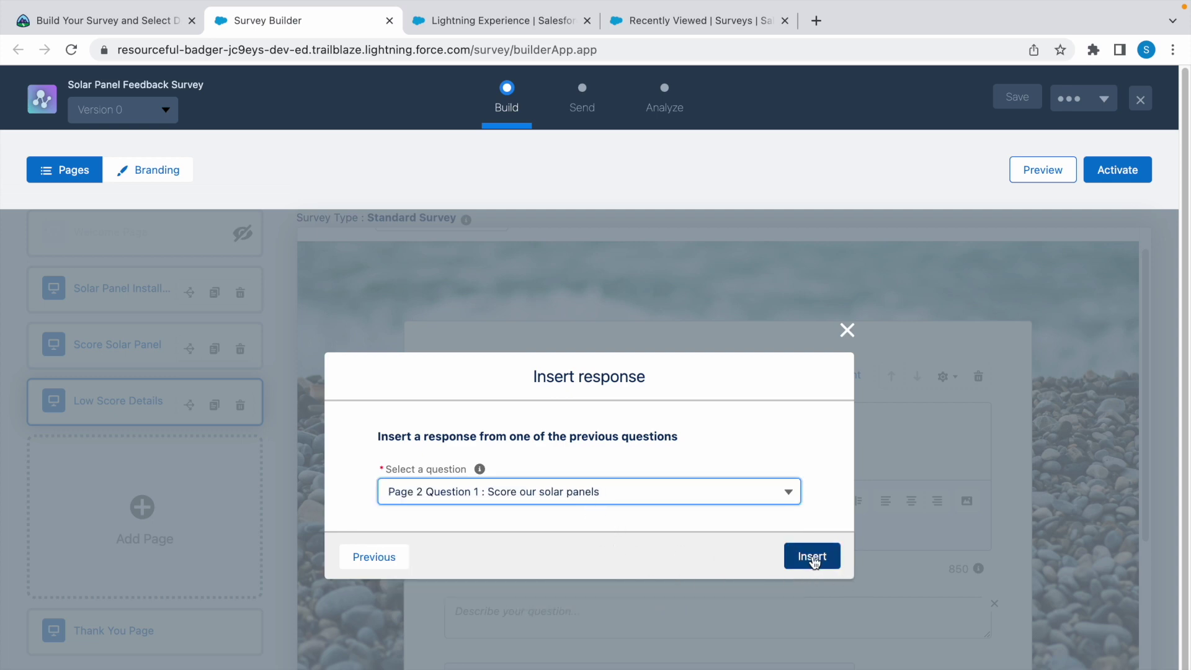
click(811, 557)
drag(842, 354, 682, 348)
click(106, 20)
scroll(339, 529, down, 1)
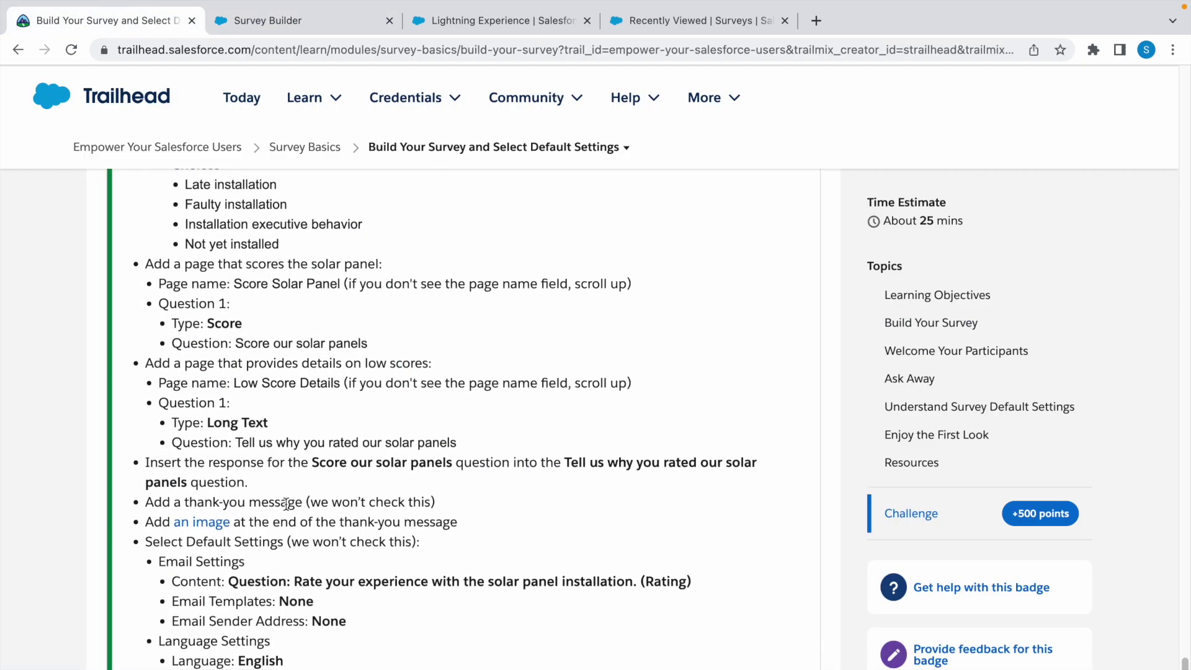
Write 'Thank you' on the Thank You page, followed by a new line
click(282, 20)
scroll(718, 435, down, 4)
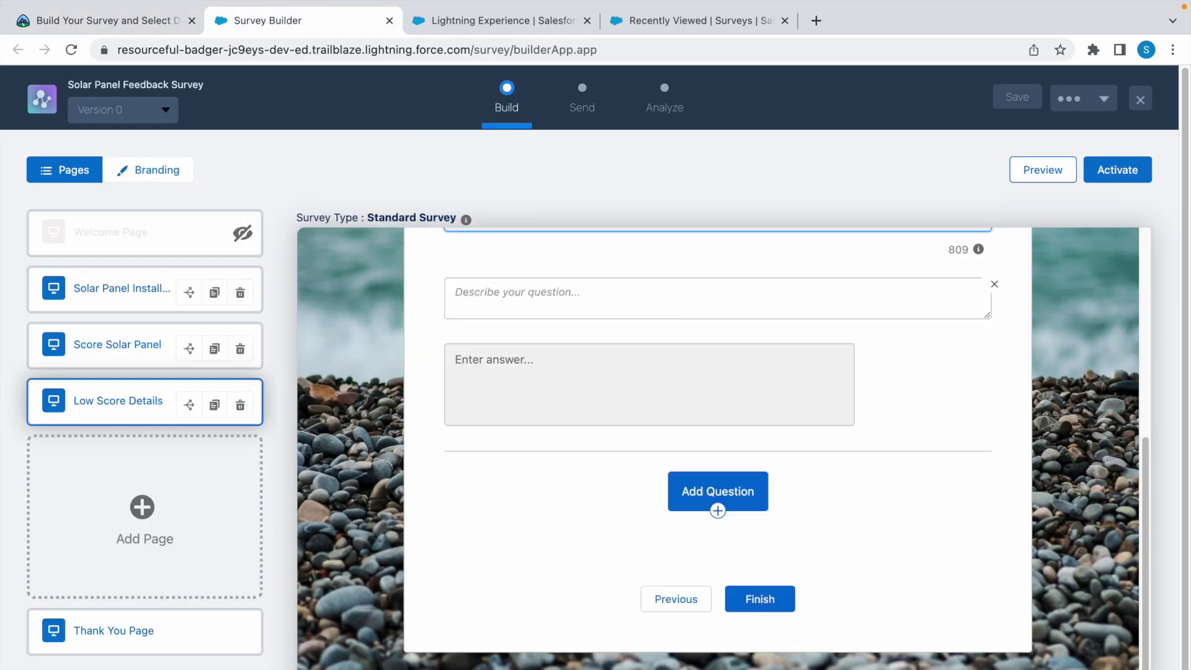
click(146, 639)
text(Thank you)
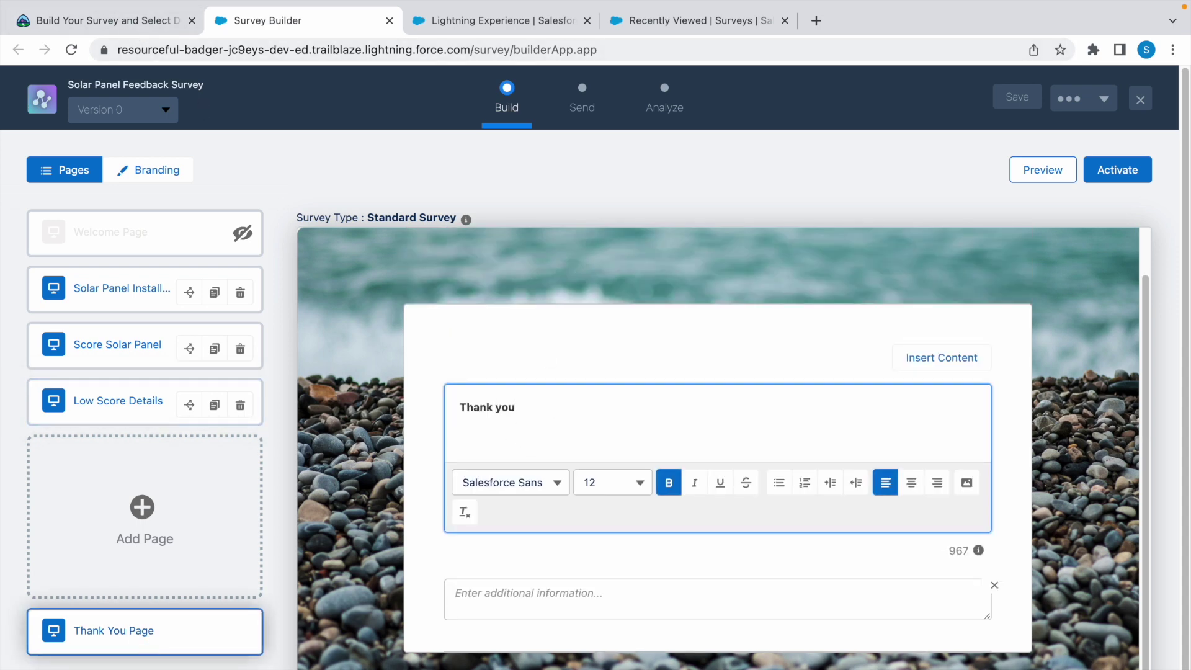
click(96, 28)
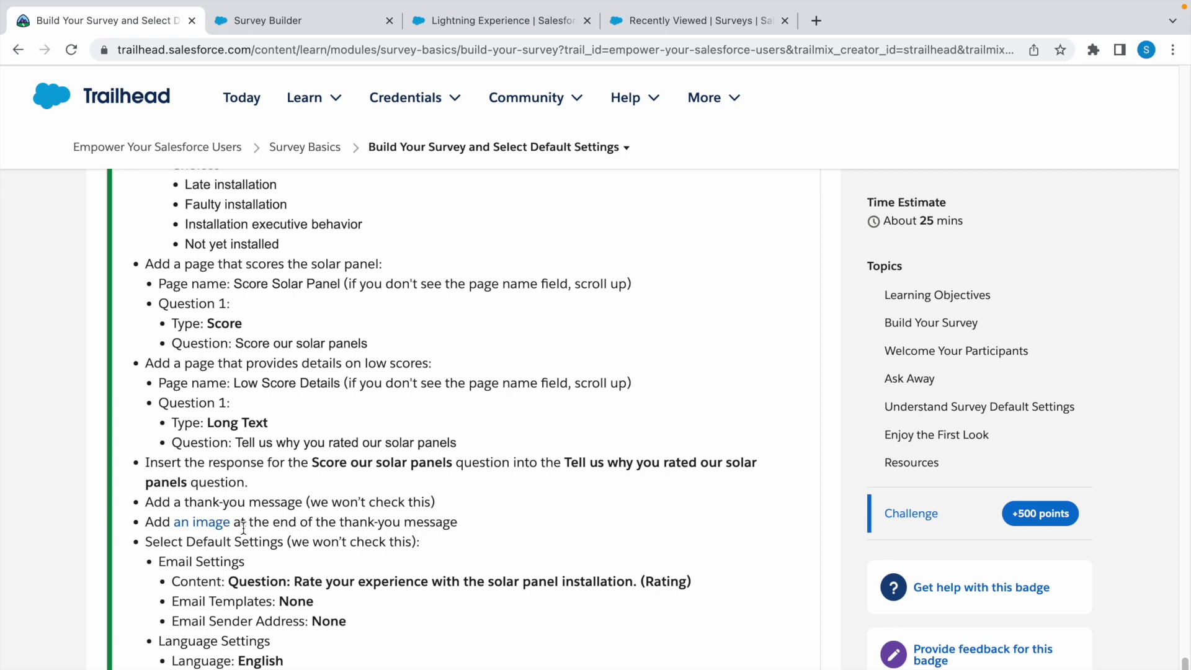
click(276, 25)
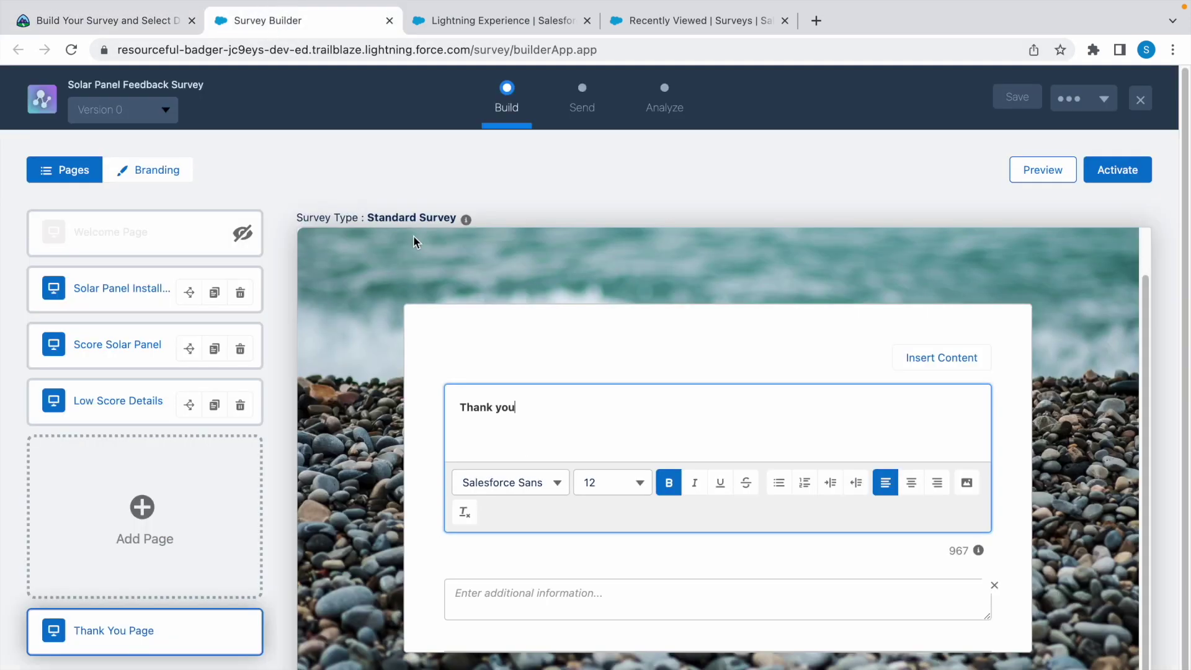
key(Return)
Upload an image below the thank-you message and activate the survey
click(965, 484)
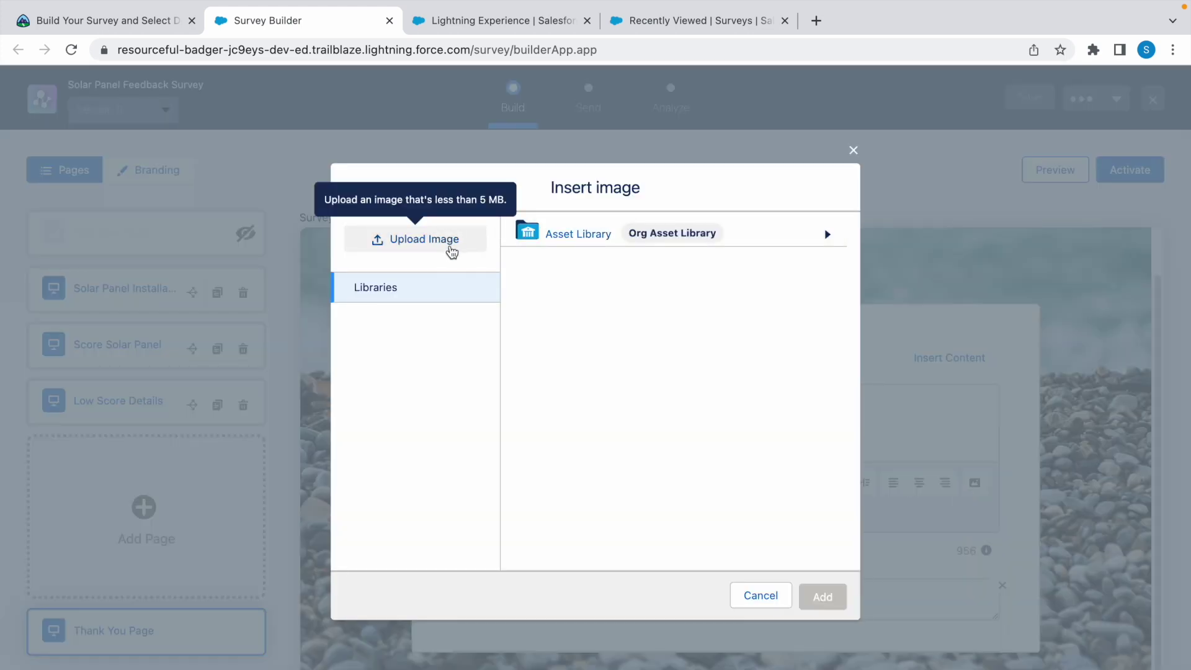
click(452, 245)
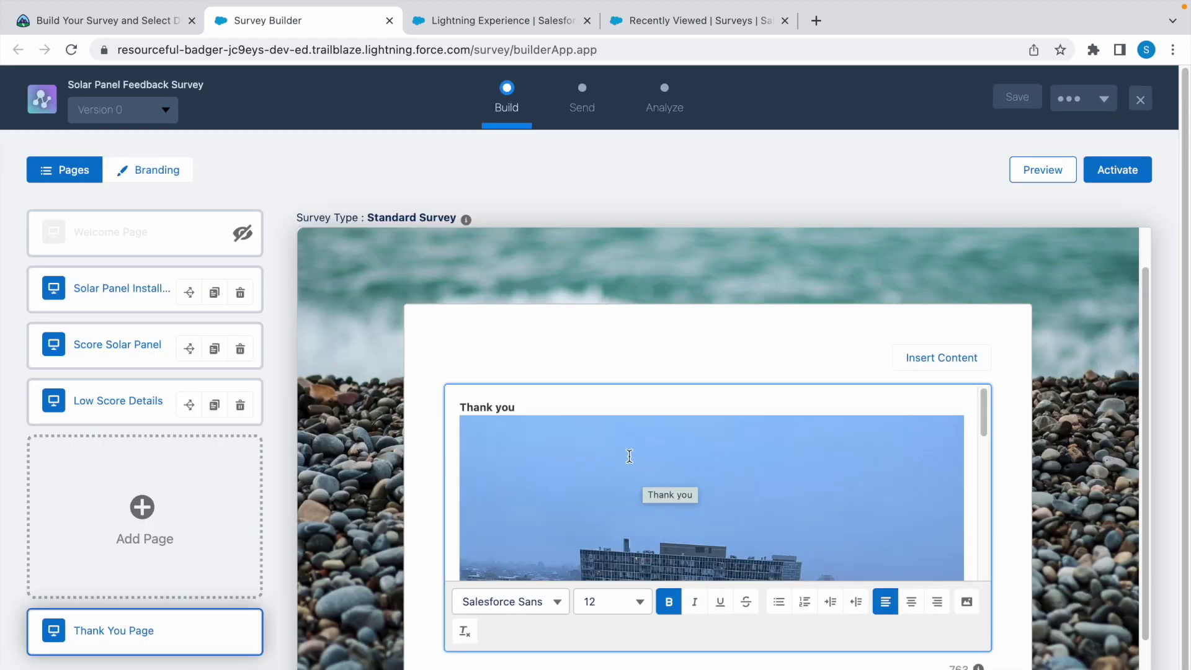
click(112, 21)
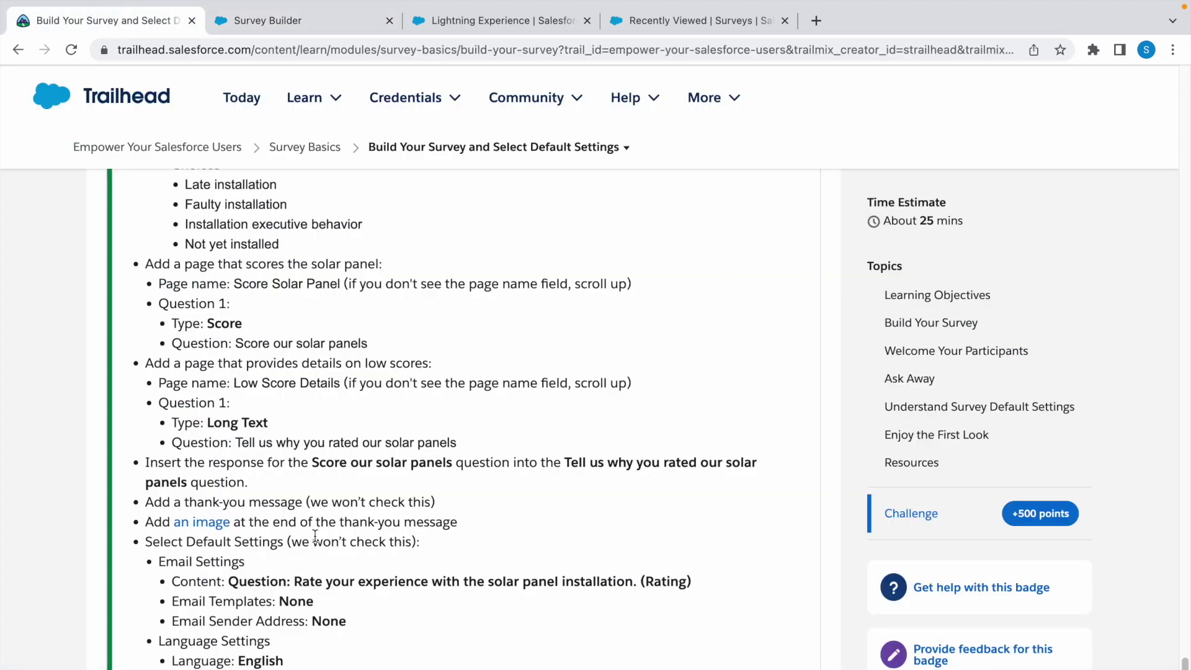
key(ctrl+Tab)
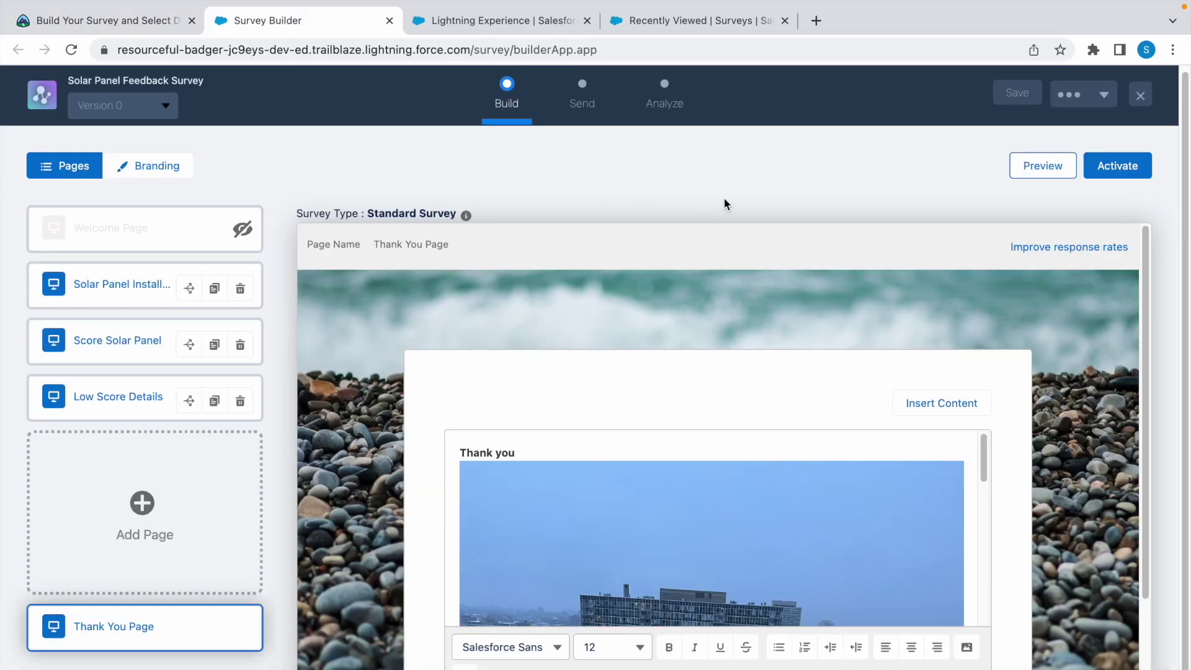
click(1125, 177)
click(805, 476)
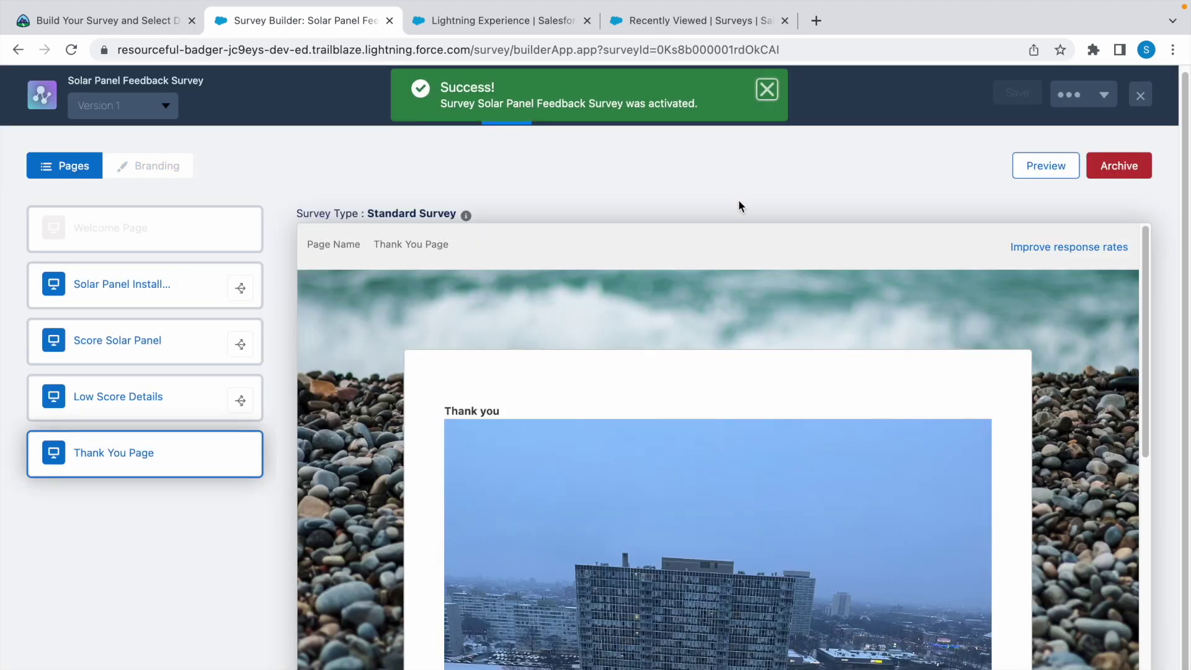
Run Check Challenge in Trailhead to earn the 500 points
key(ctrl+shift+Tab)
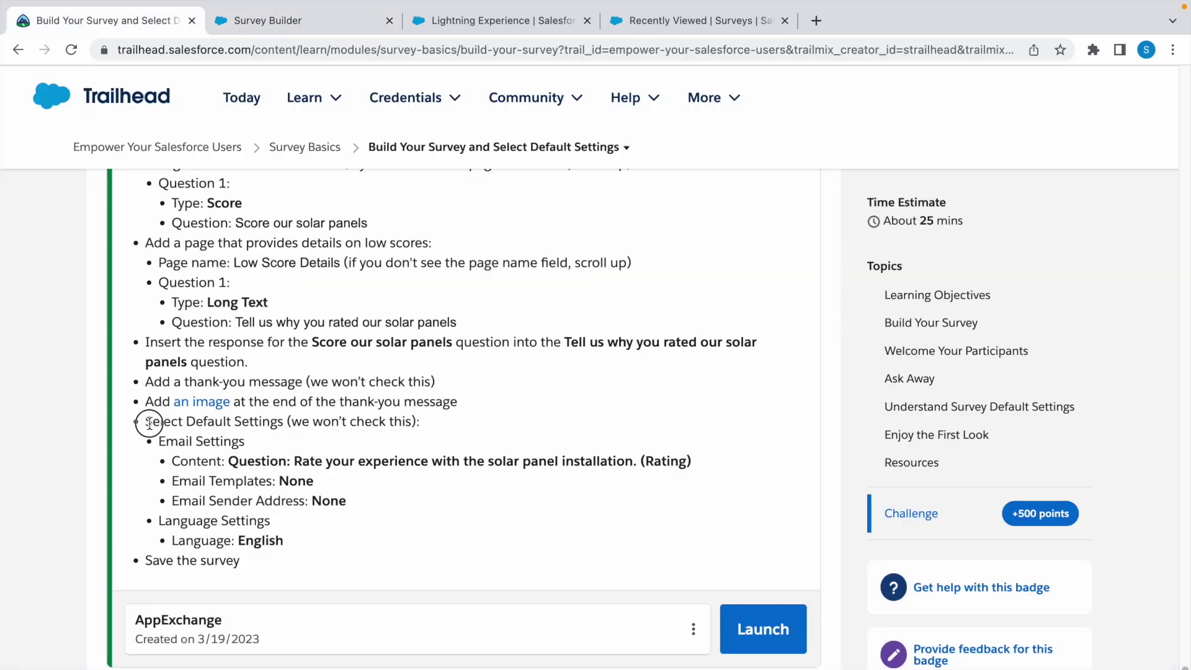
drag(145, 421, 301, 544)
click(264, 421)
scroll(399, 598, down, 5)
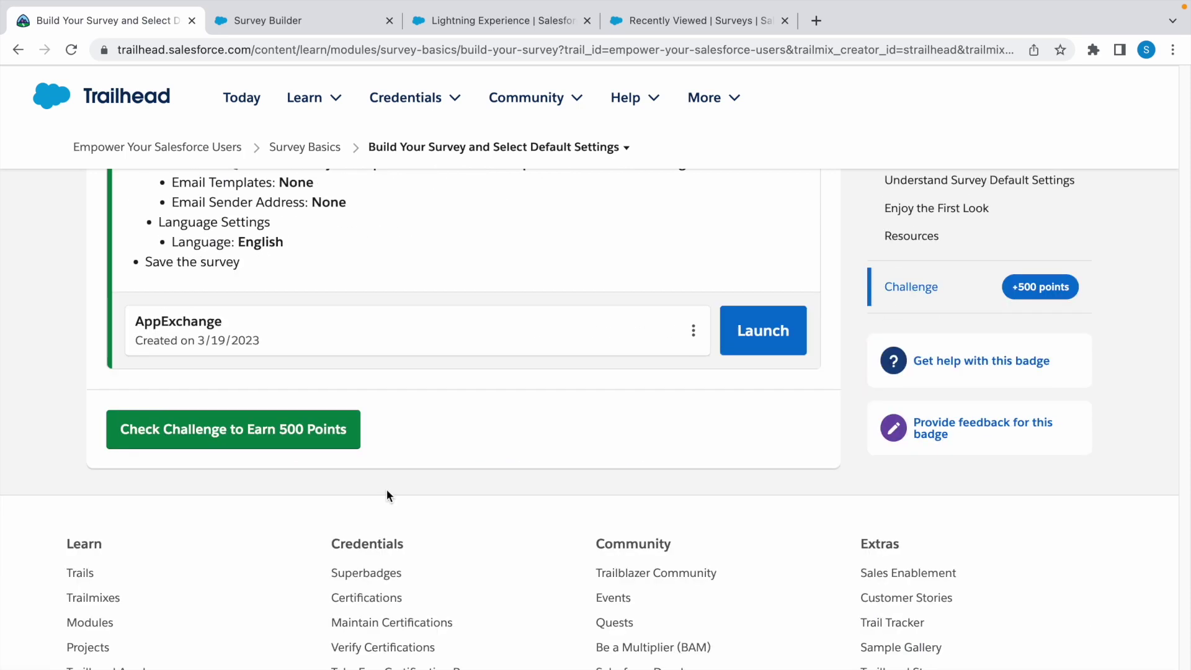
click(189, 430)
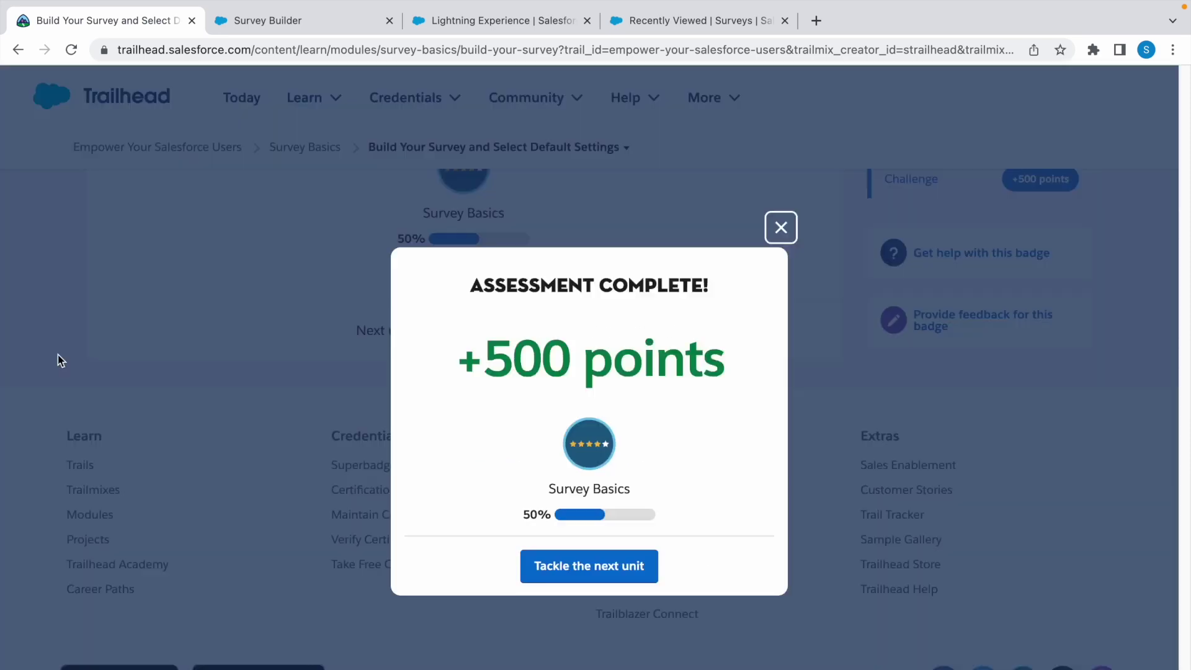